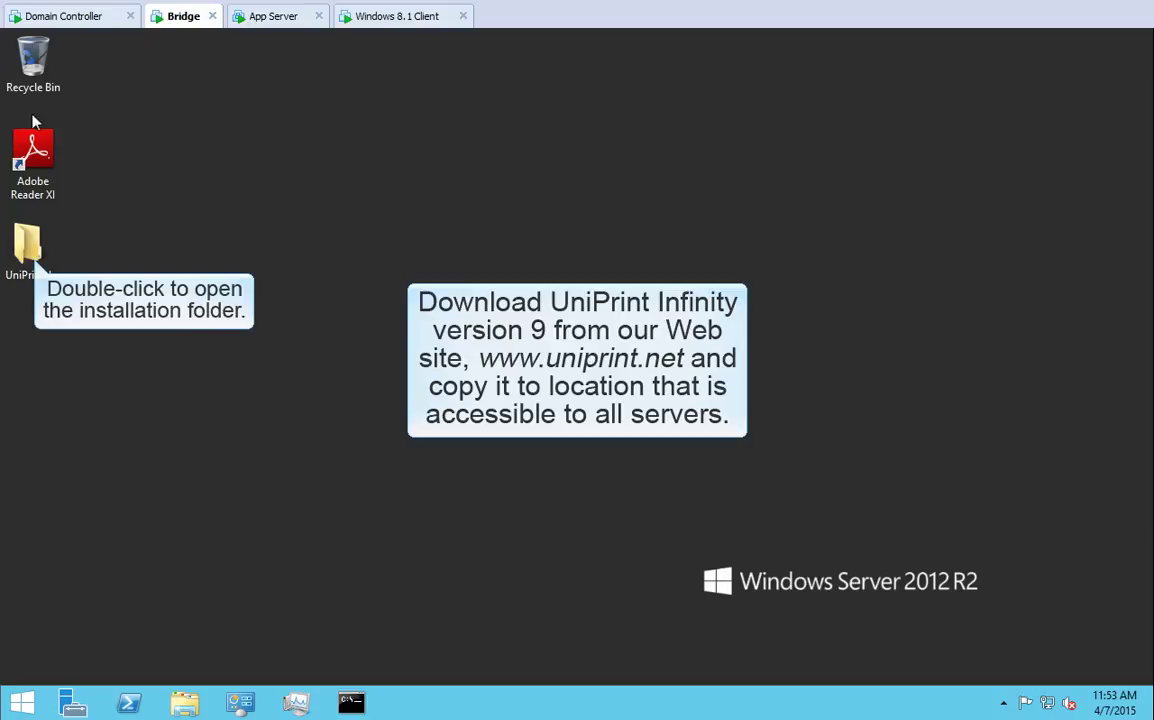
Launch UniPrint9_x64 from its folder, accept the license, and keep C:\Program Files\UniPrint Suite\.
double_click(30, 245)
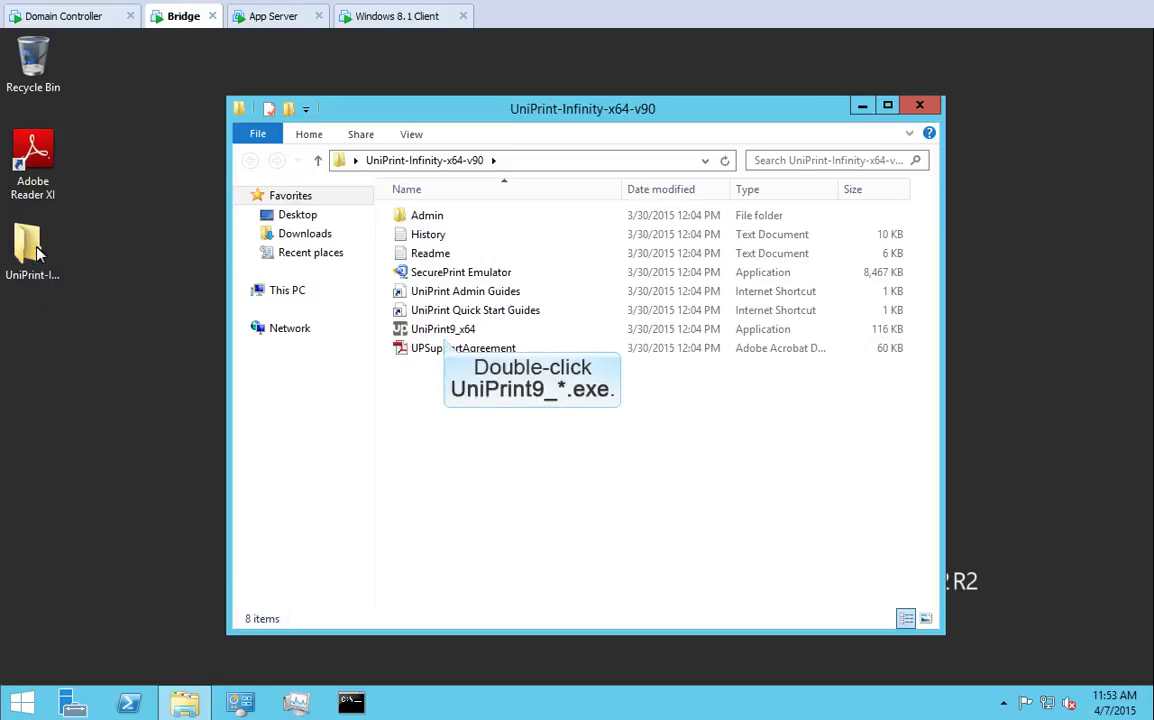
double_click(440, 329)
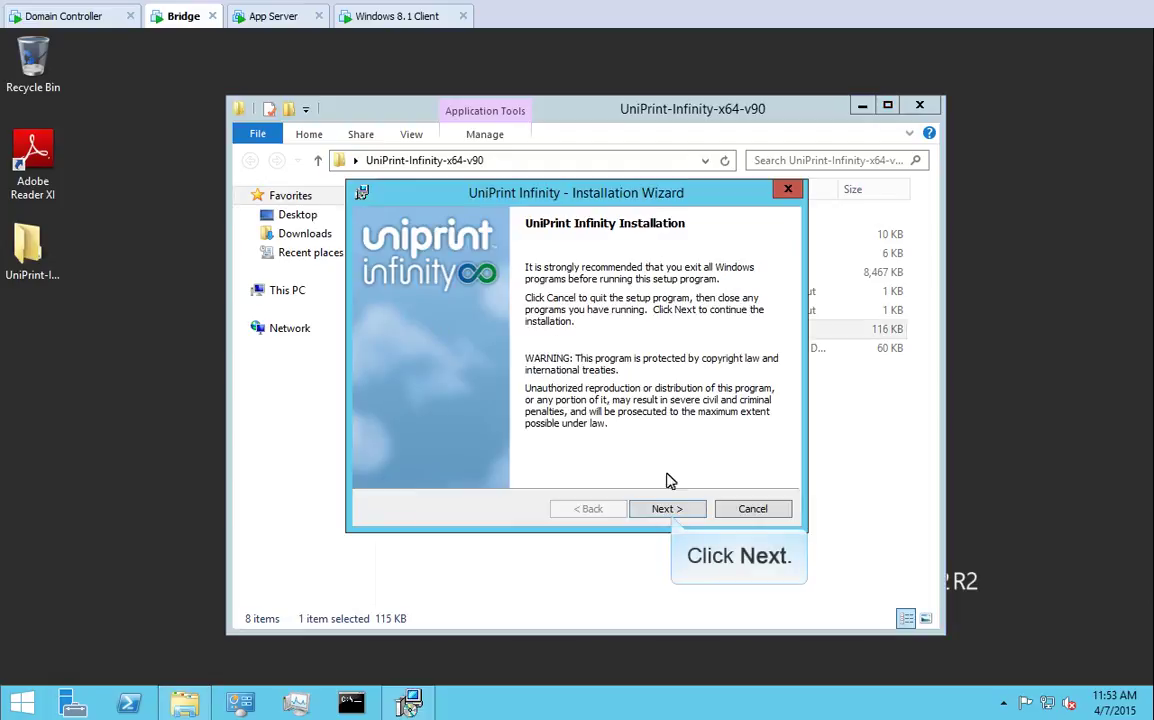
click(665, 509)
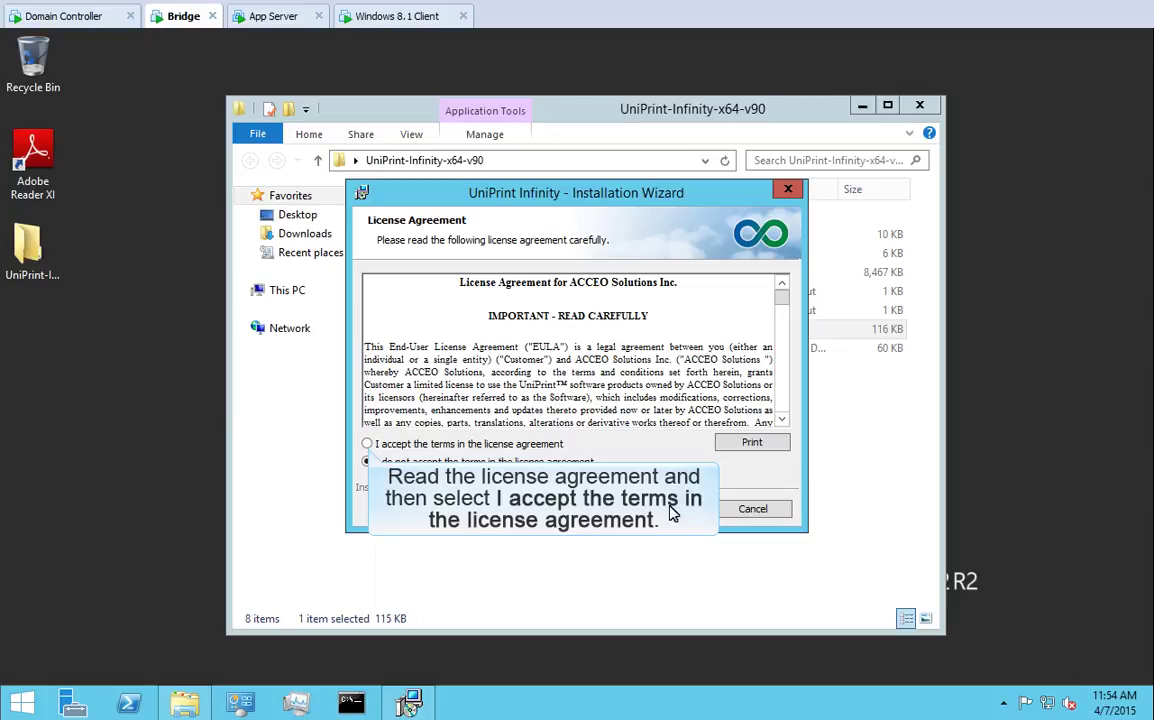
click(368, 447)
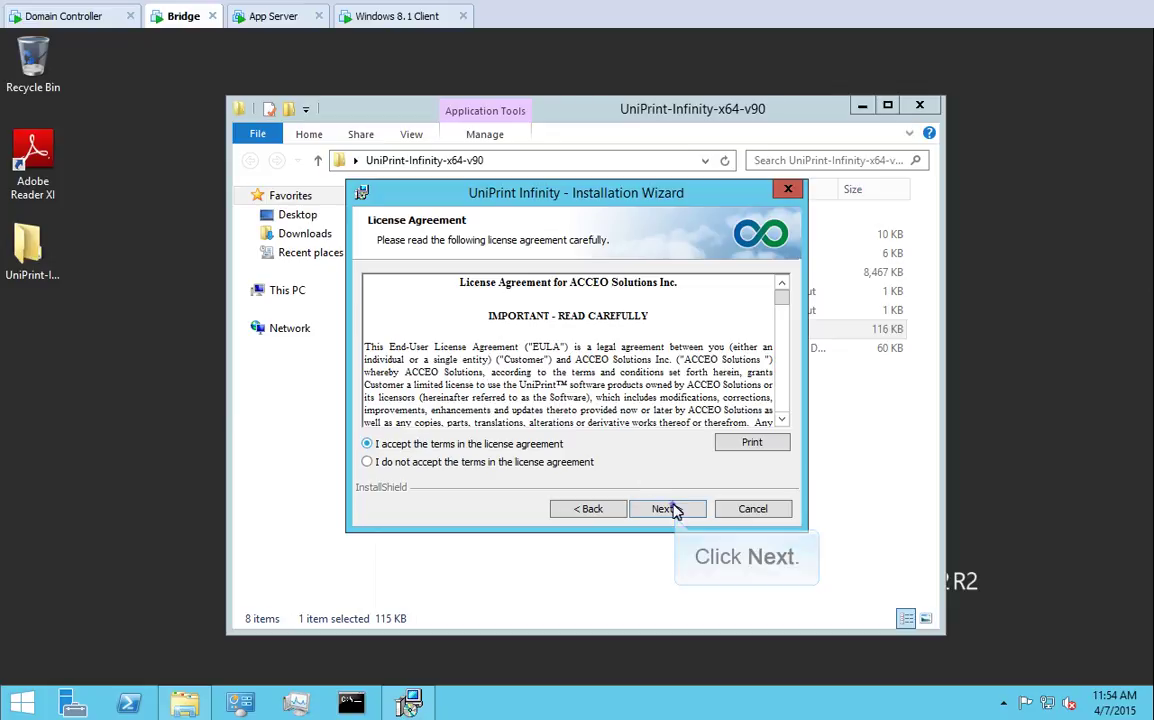
click(665, 509)
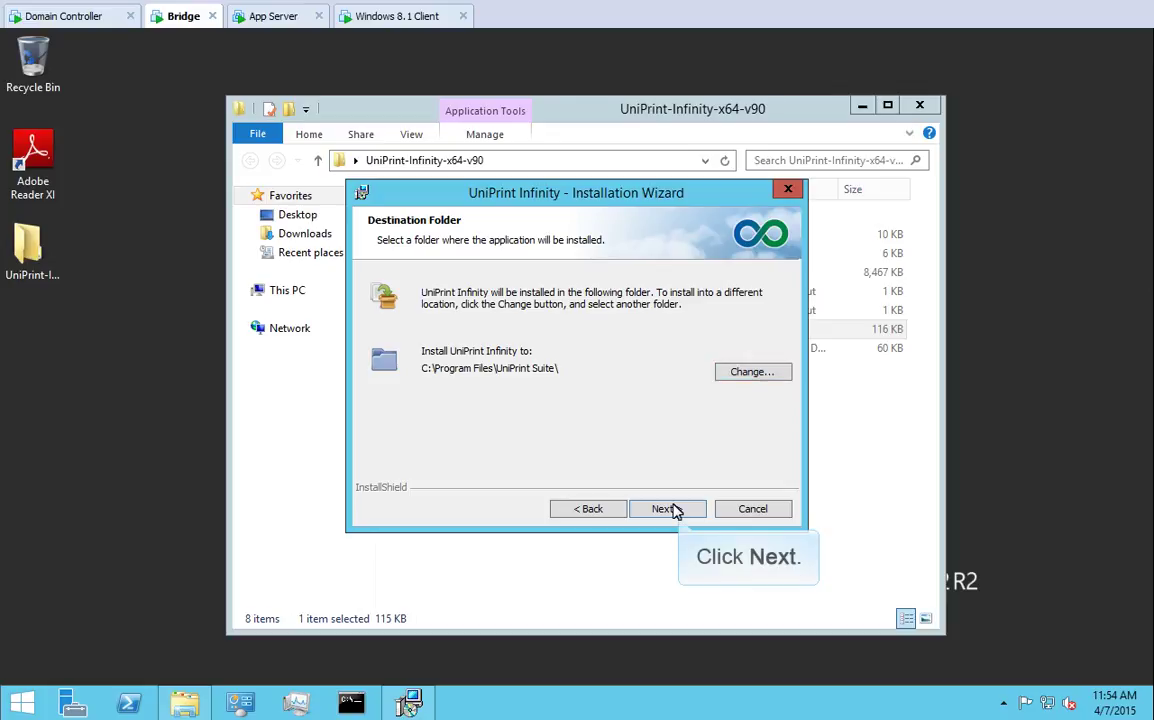
click(665, 509)
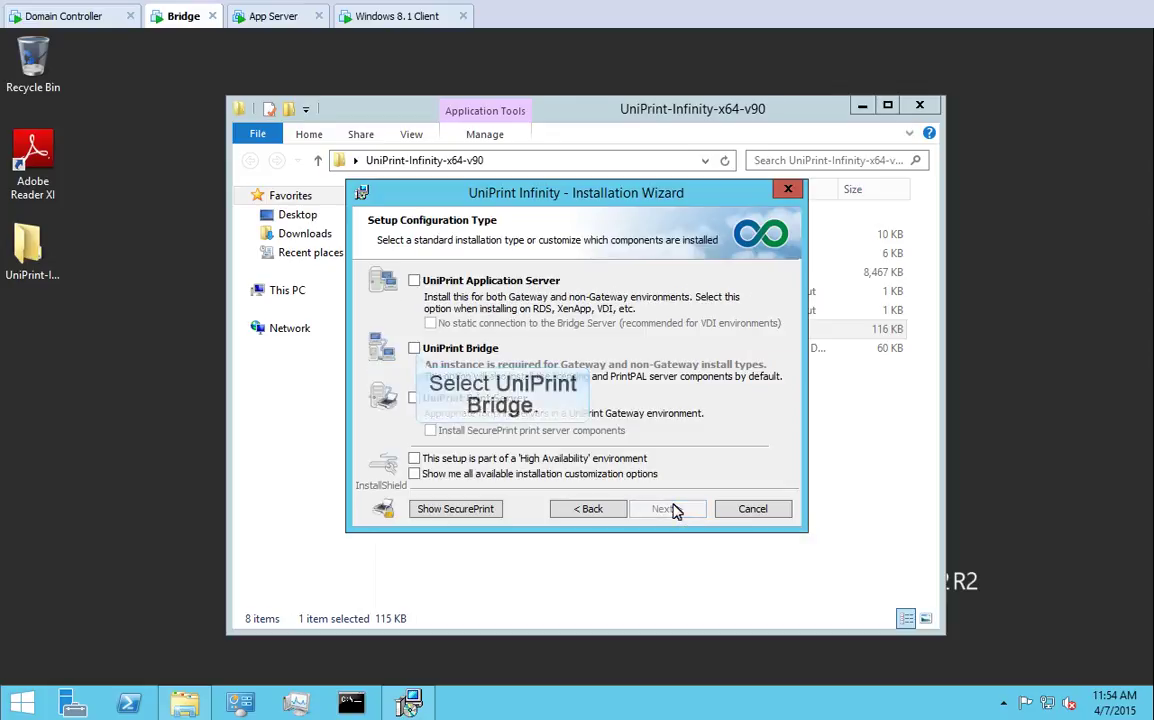
Install UniPrint Infinity with the UniPrint Bridge component and finish the wizard.
click(414, 349)
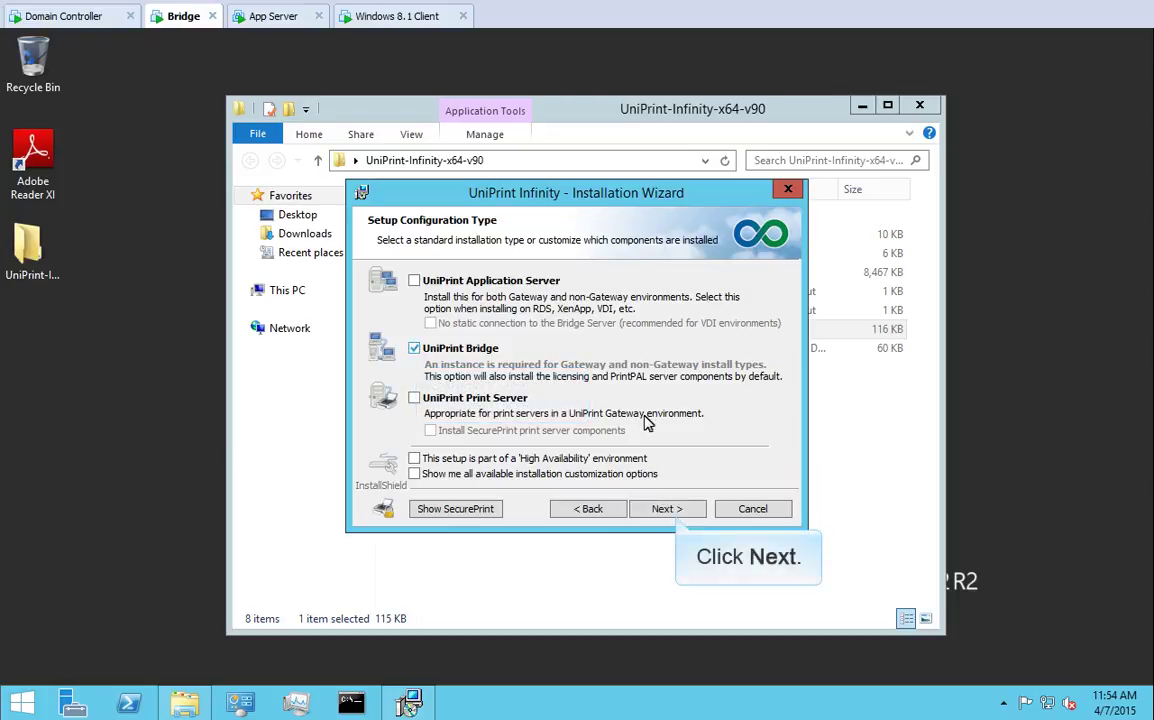
click(666, 508)
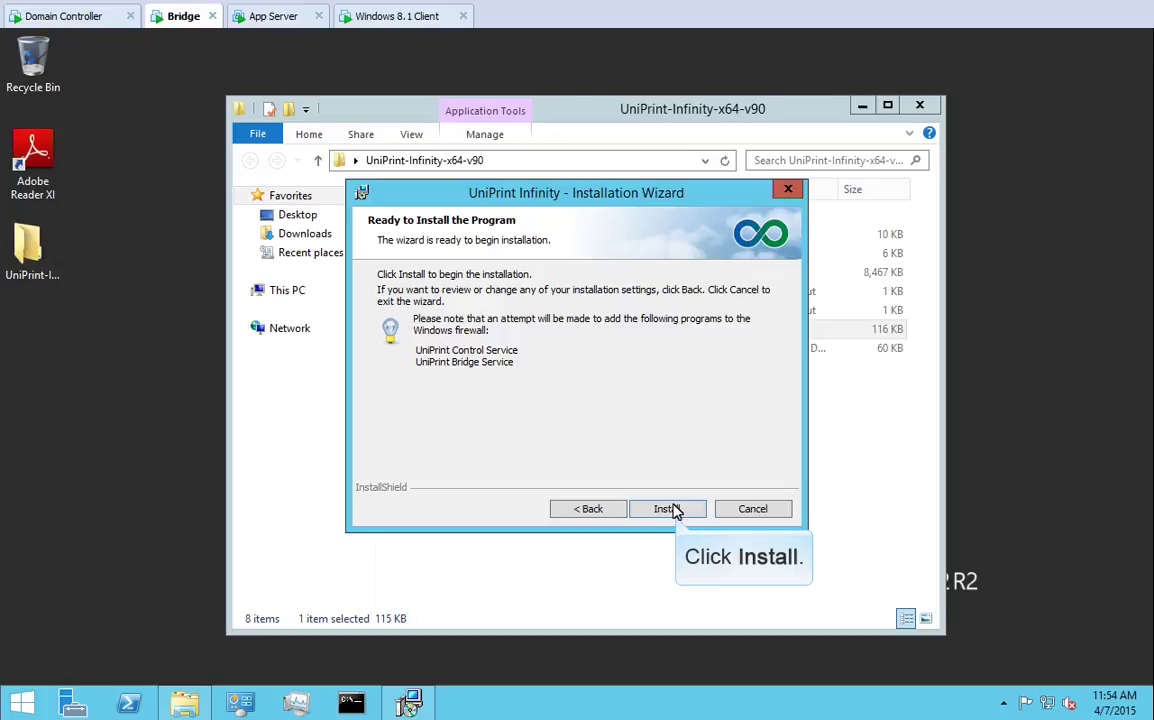
click(673, 510)
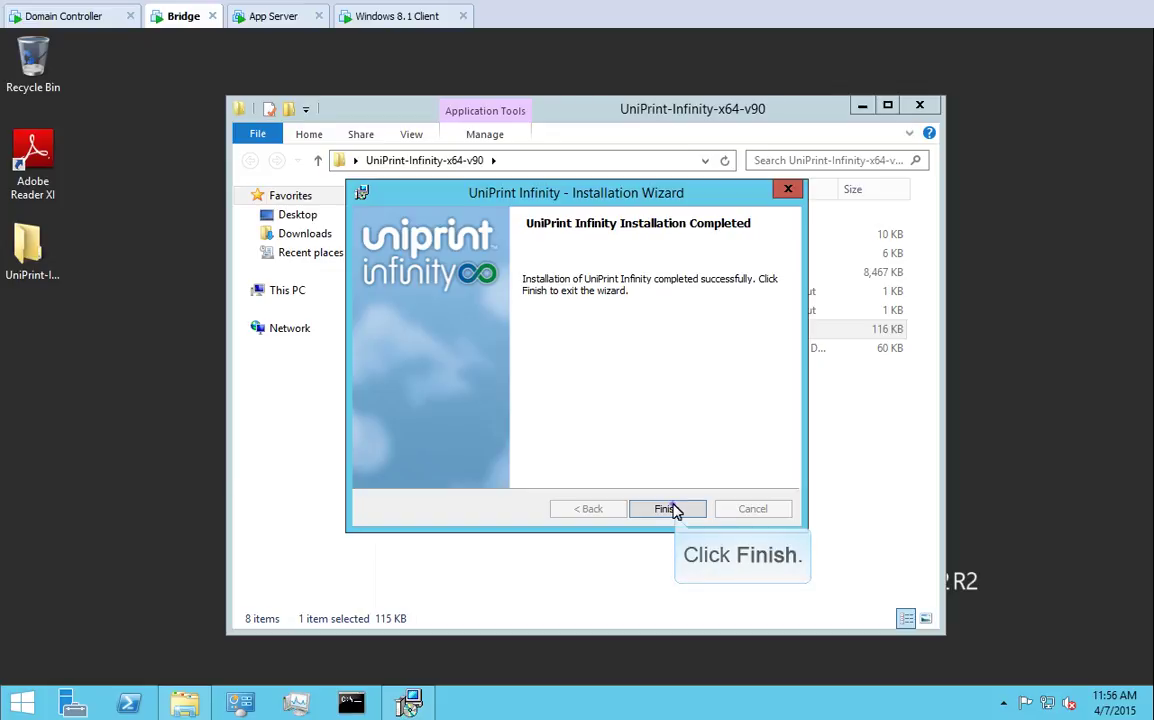
click(673, 510)
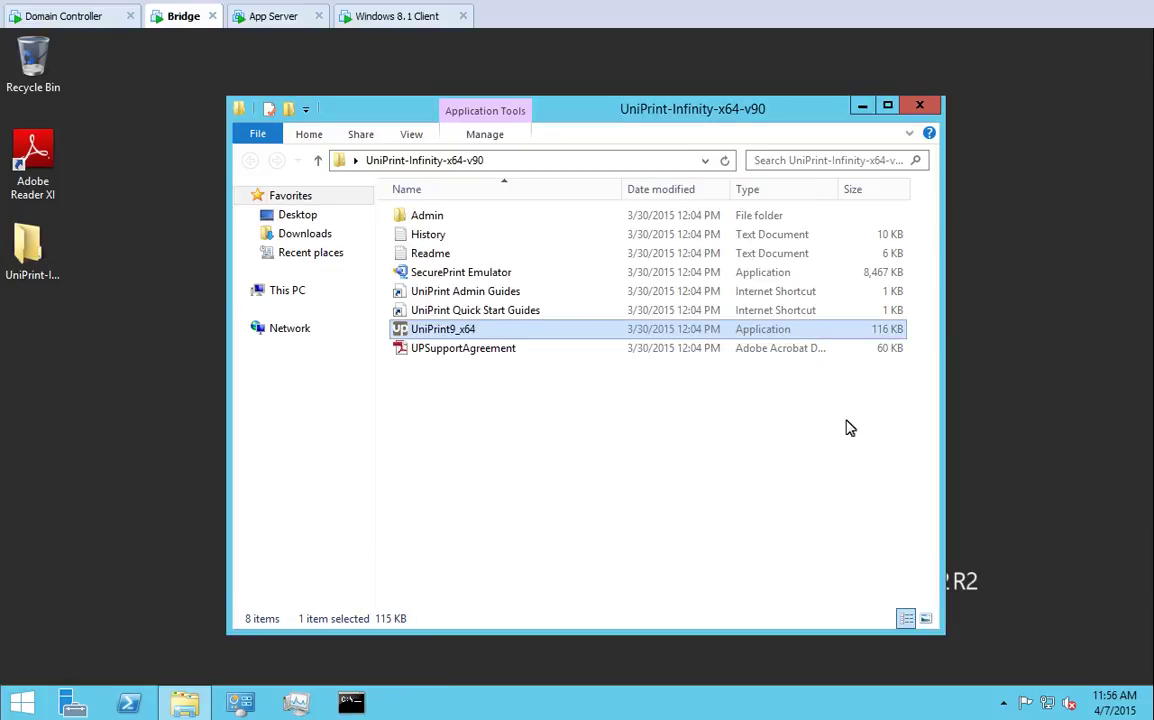
Close the folder window and pin the UniPrint Suite Management Console app to the taskbar.
click(919, 105)
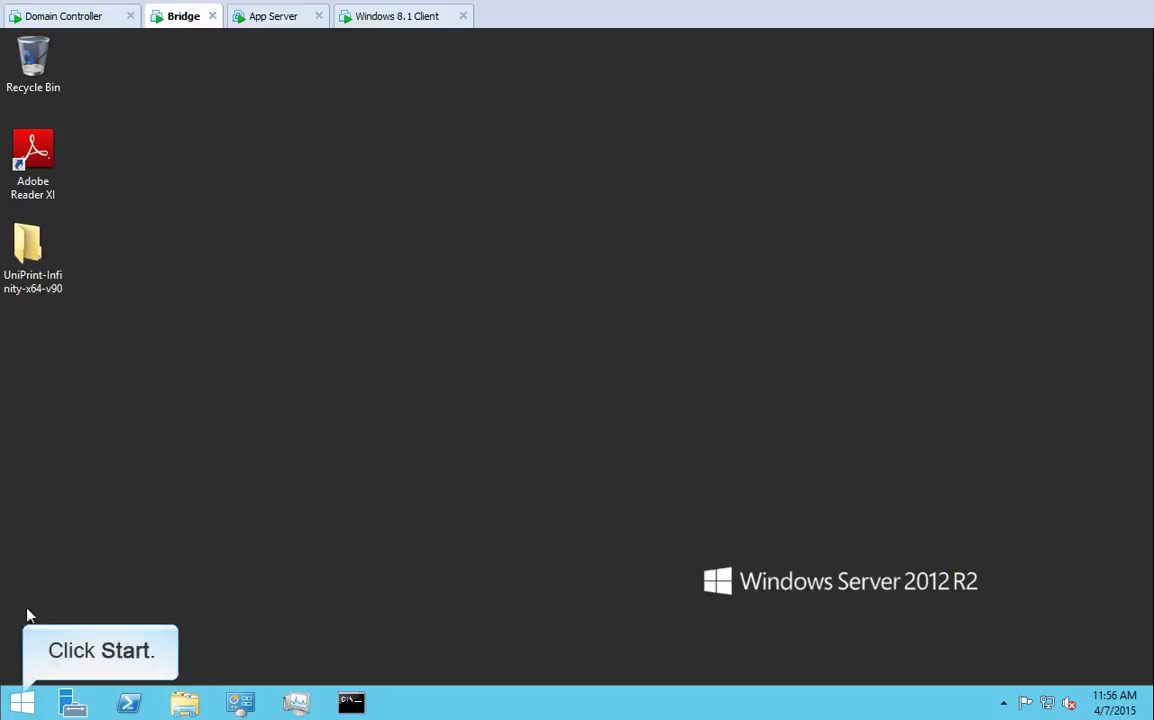
click(21, 701)
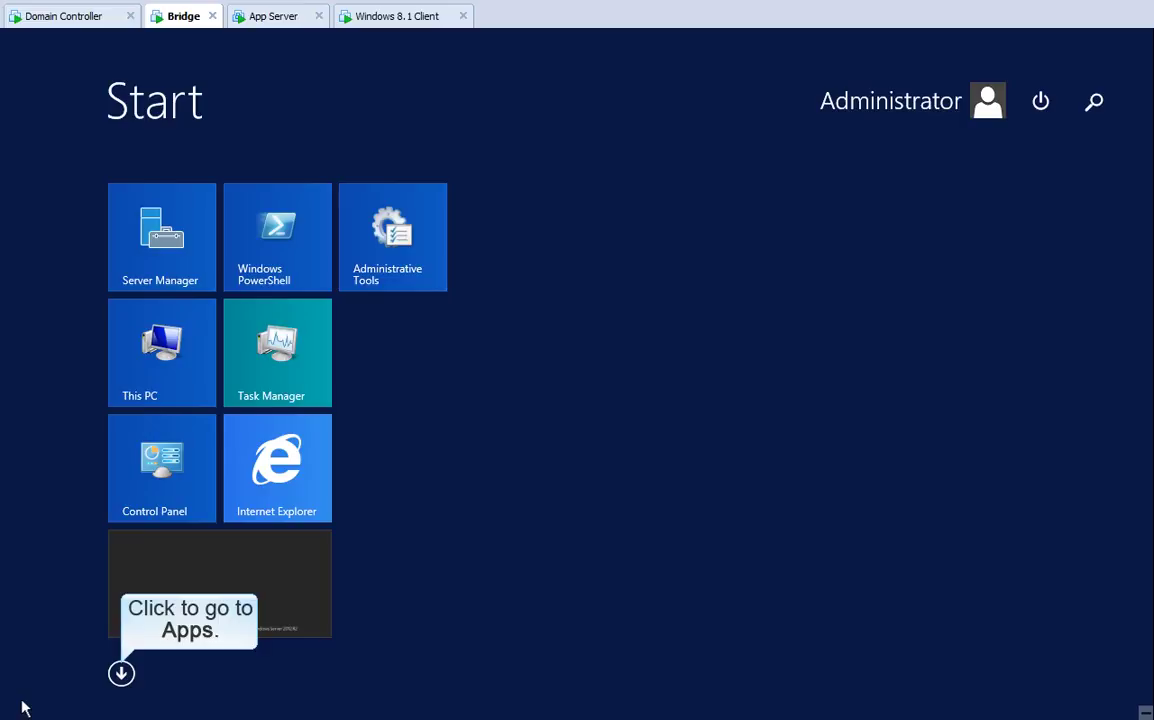
click(121, 673)
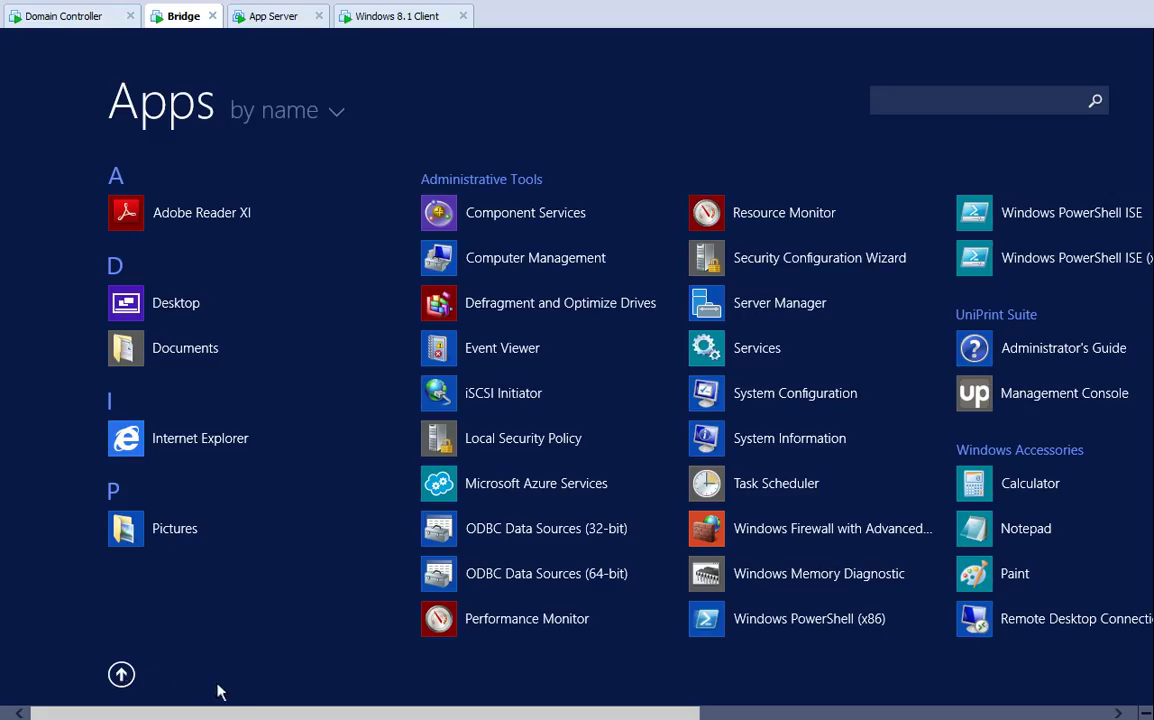
scroll(690, 713, down, 3)
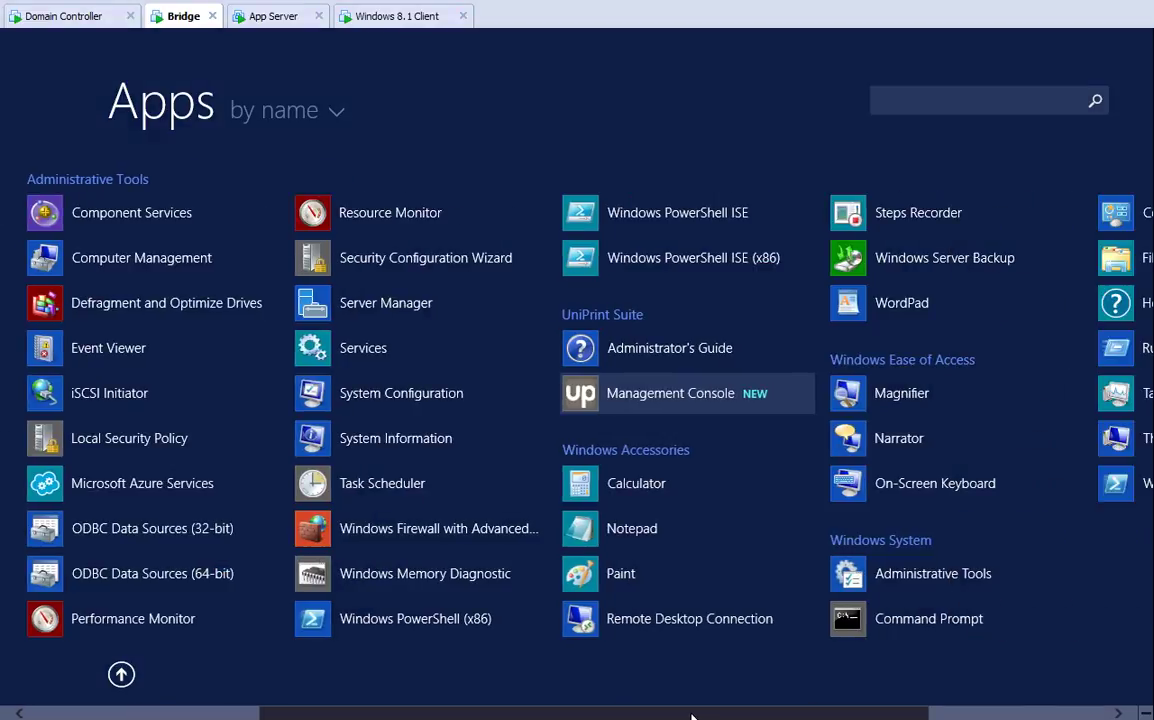
right_click(775, 399)
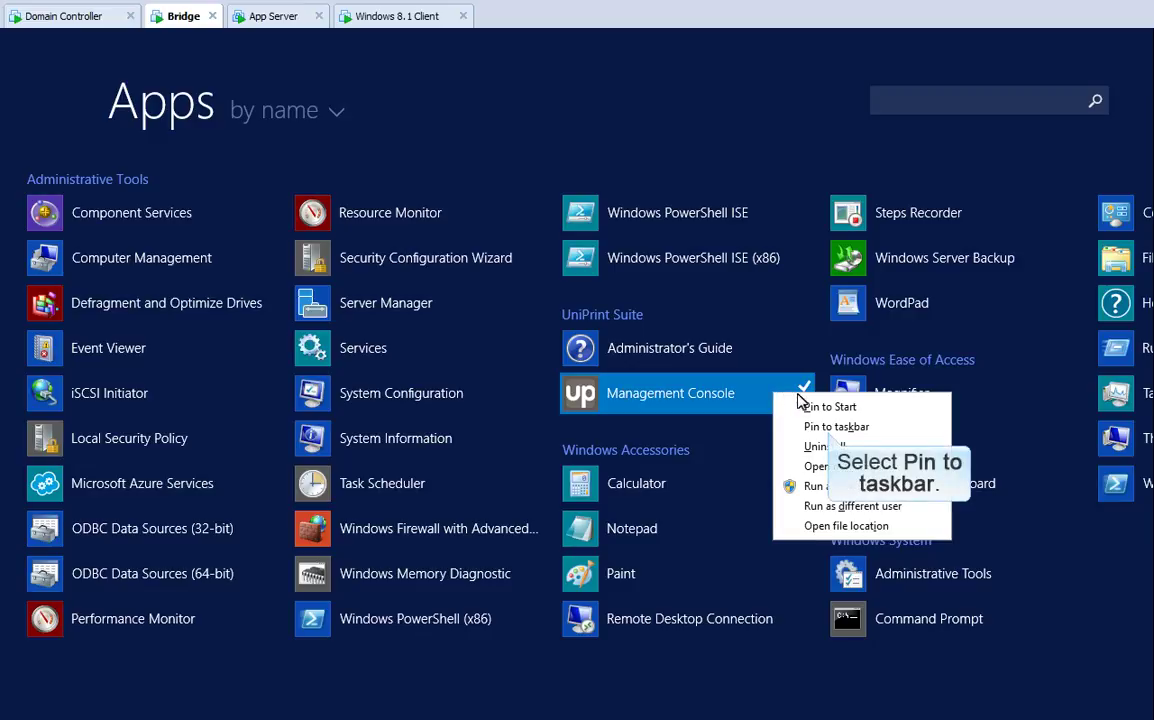
click(836, 426)
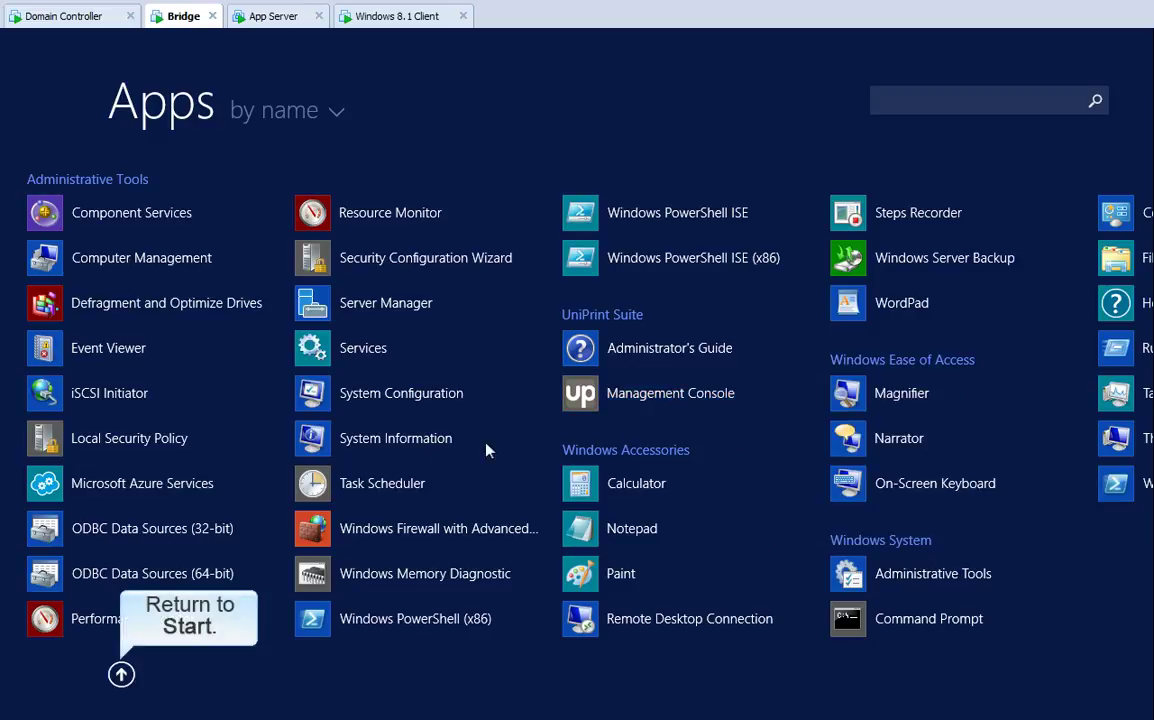
click(121, 674)
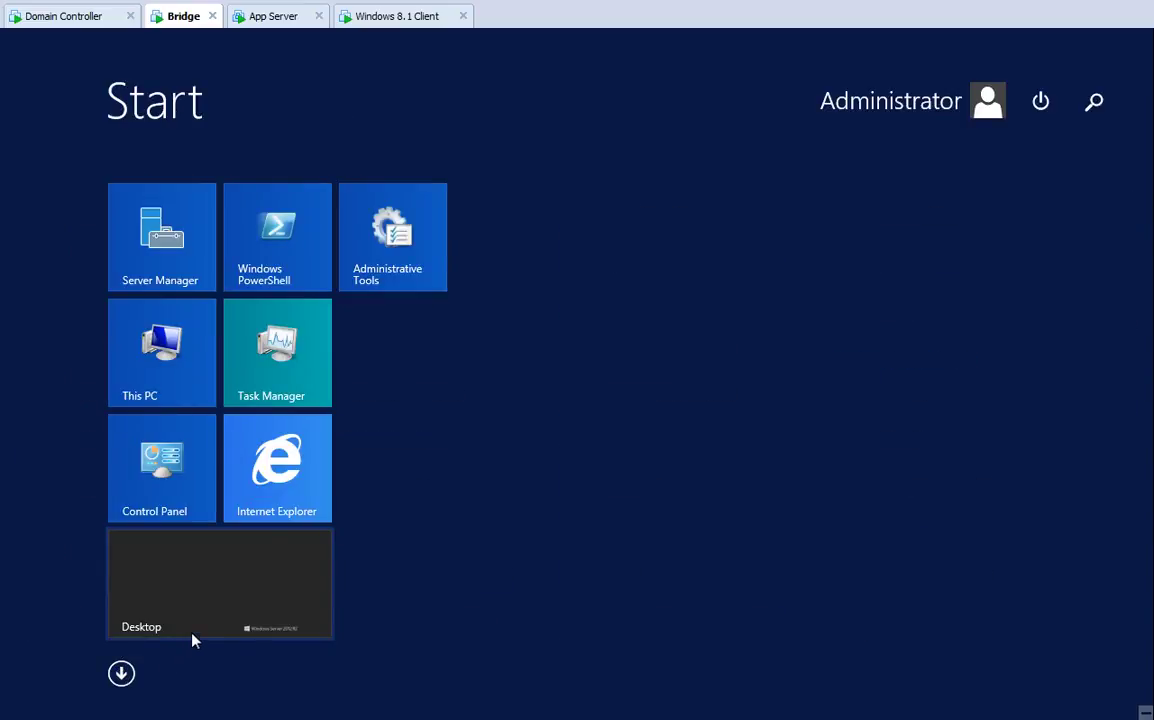
Open the Bridge's Management Console from the taskbar, then switch to the App Server machine.
click(204, 588)
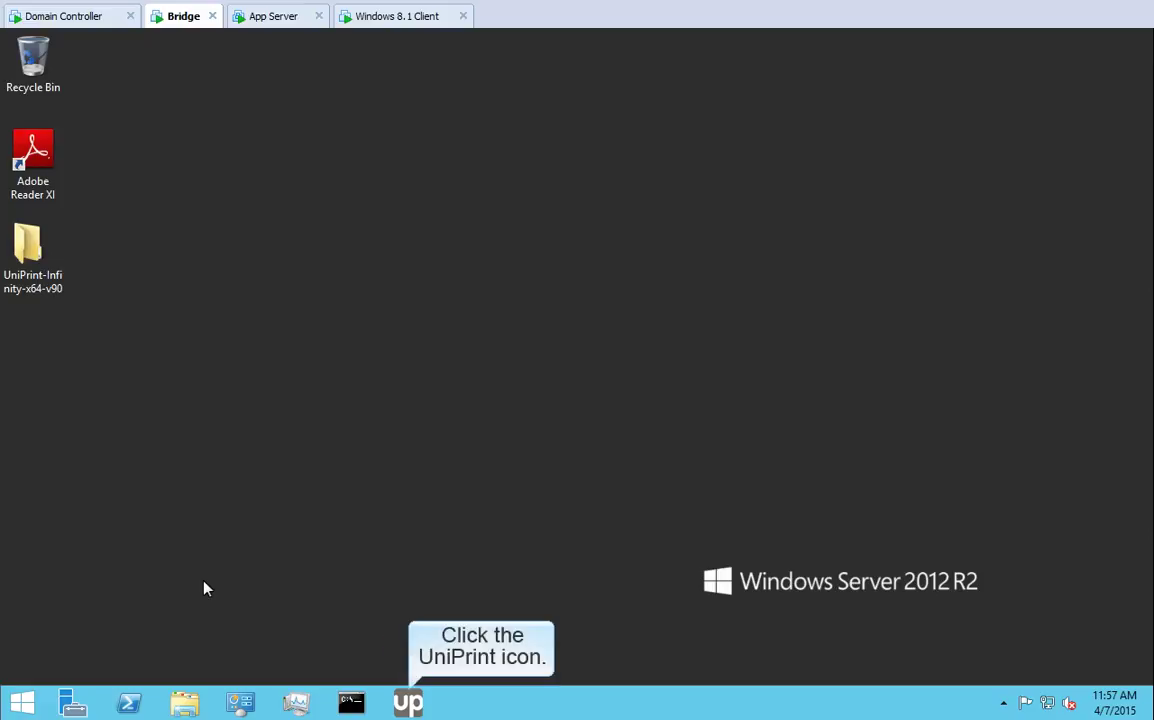
click(408, 703)
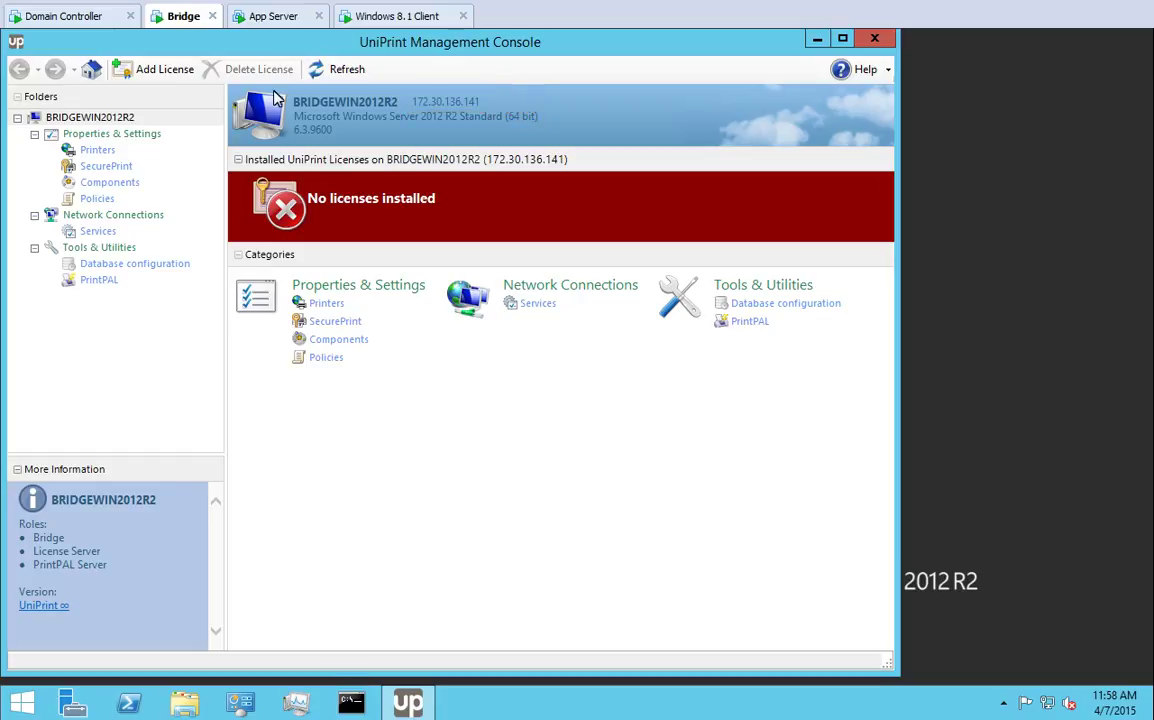
click(277, 17)
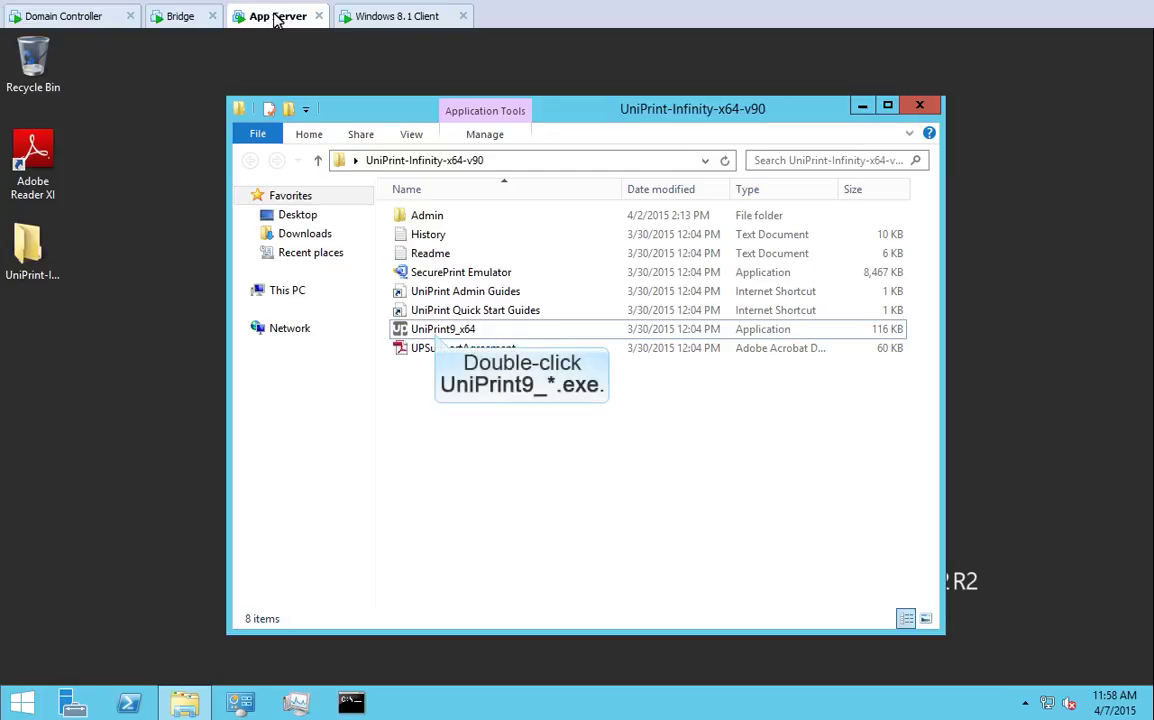
Run UniPrint9_x64 on App Server, accept the license, keep the default folder, choose UniPrint Application Server.
double_click(440, 330)
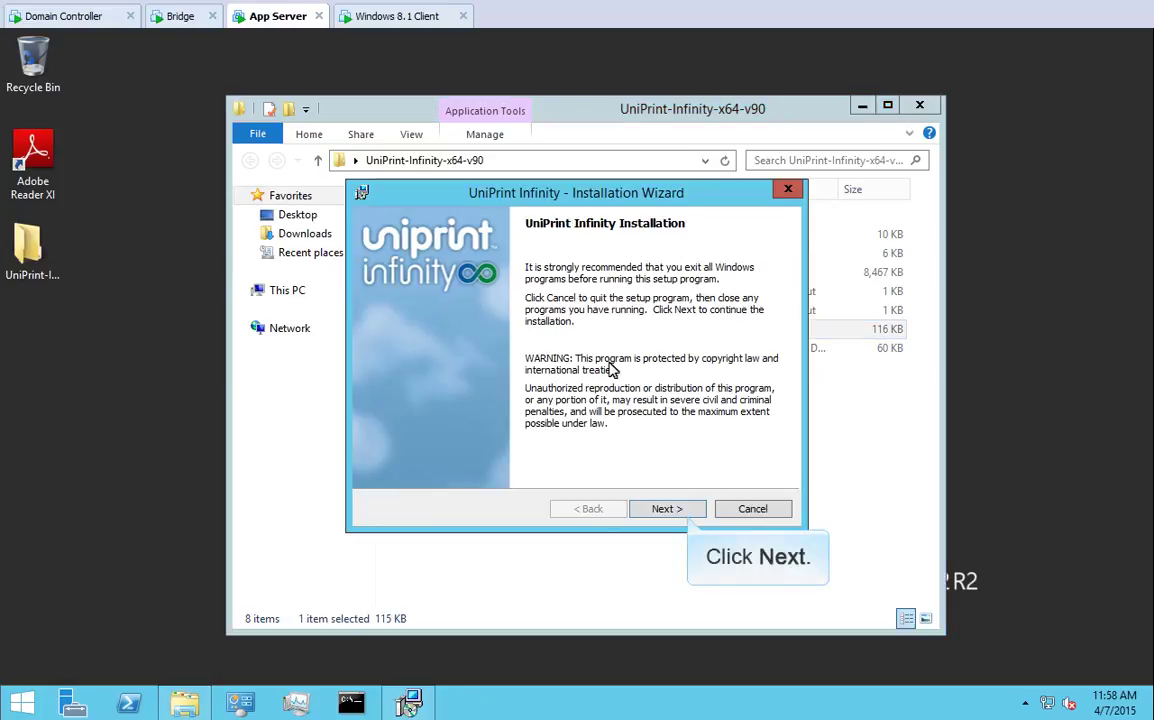
click(685, 510)
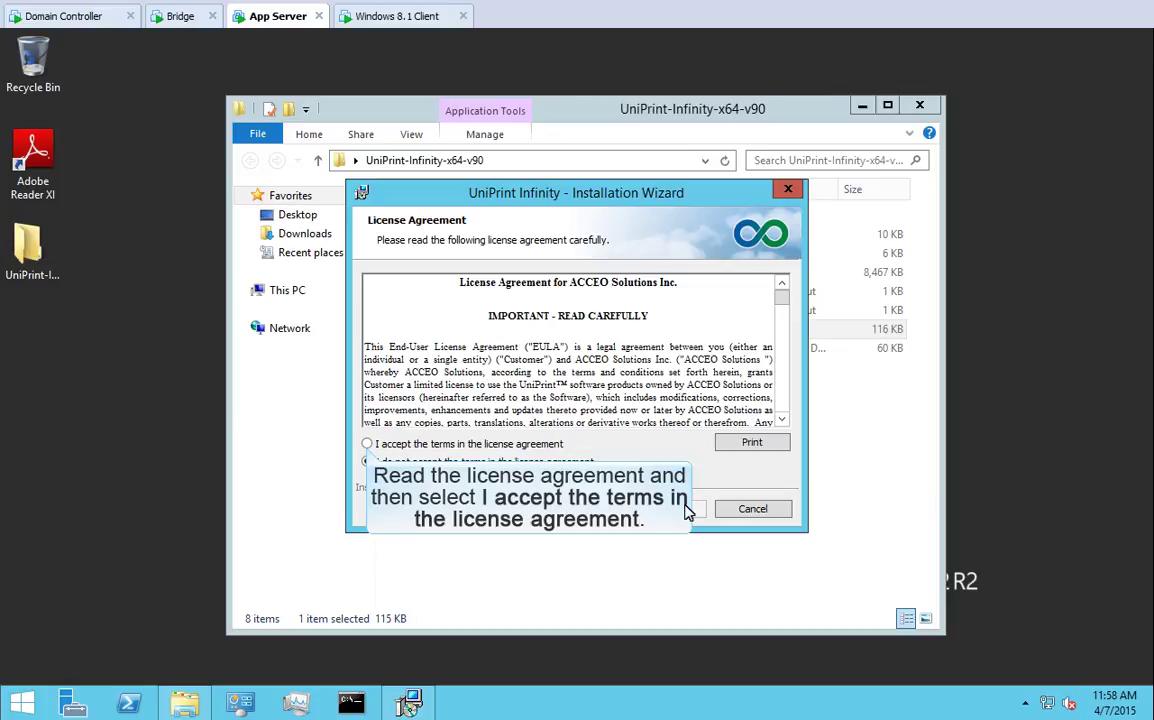
click(368, 444)
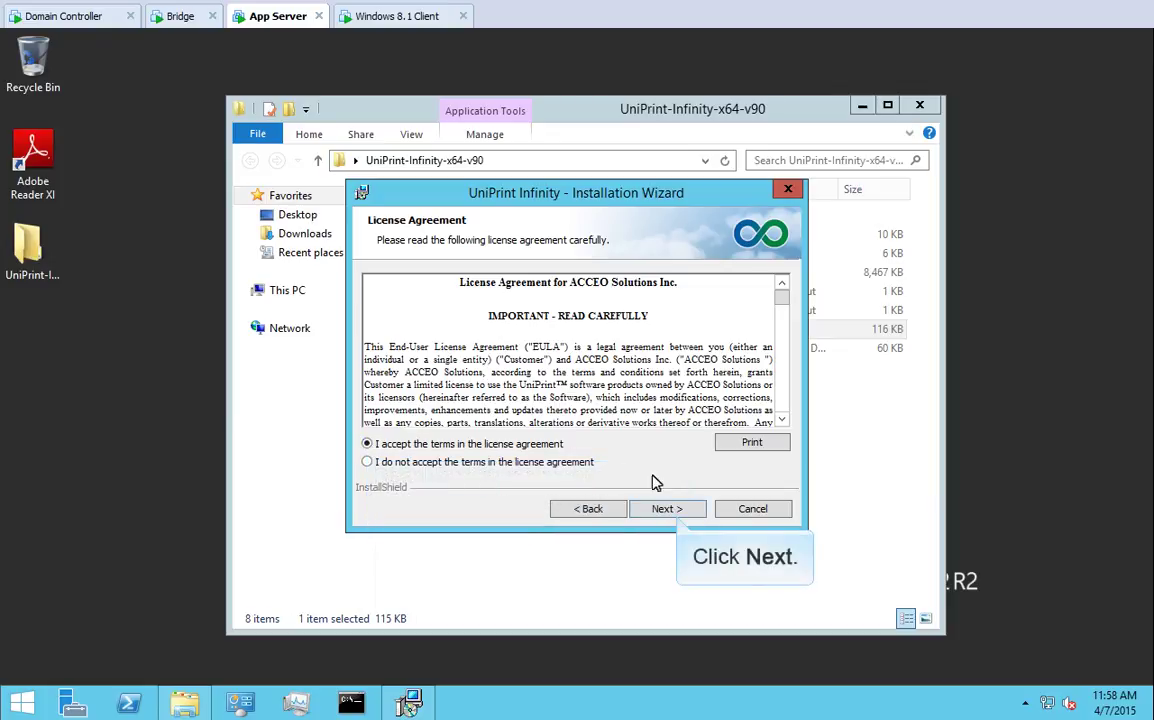
click(677, 512)
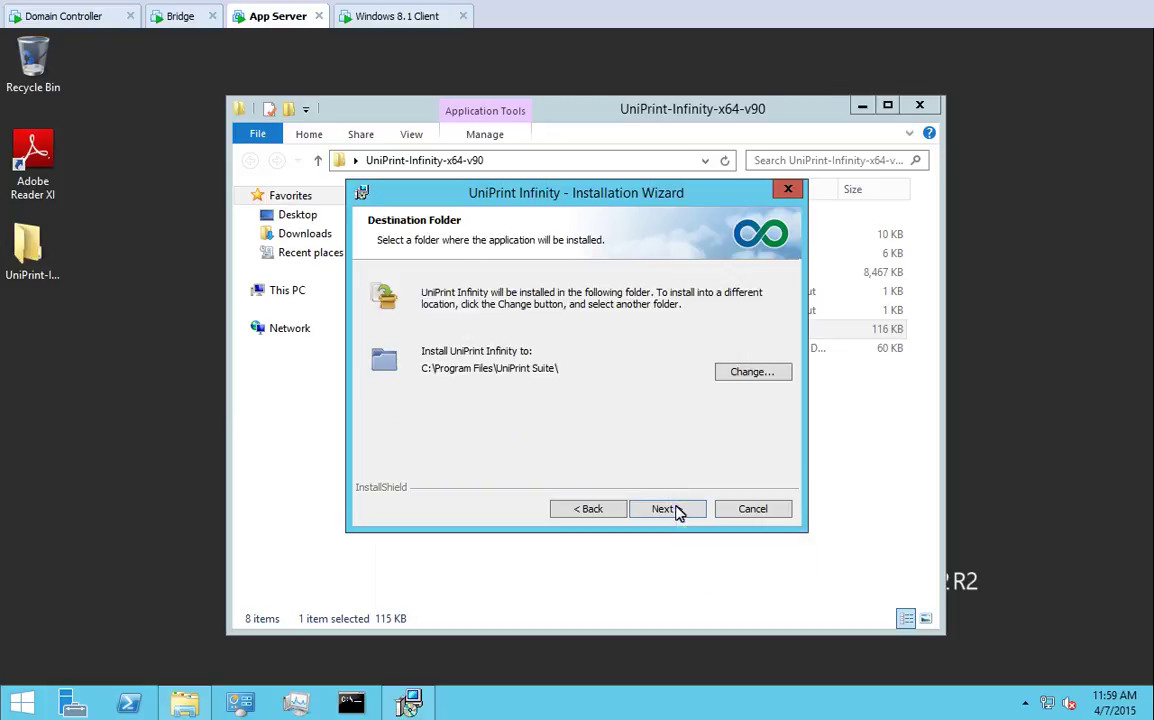
click(665, 509)
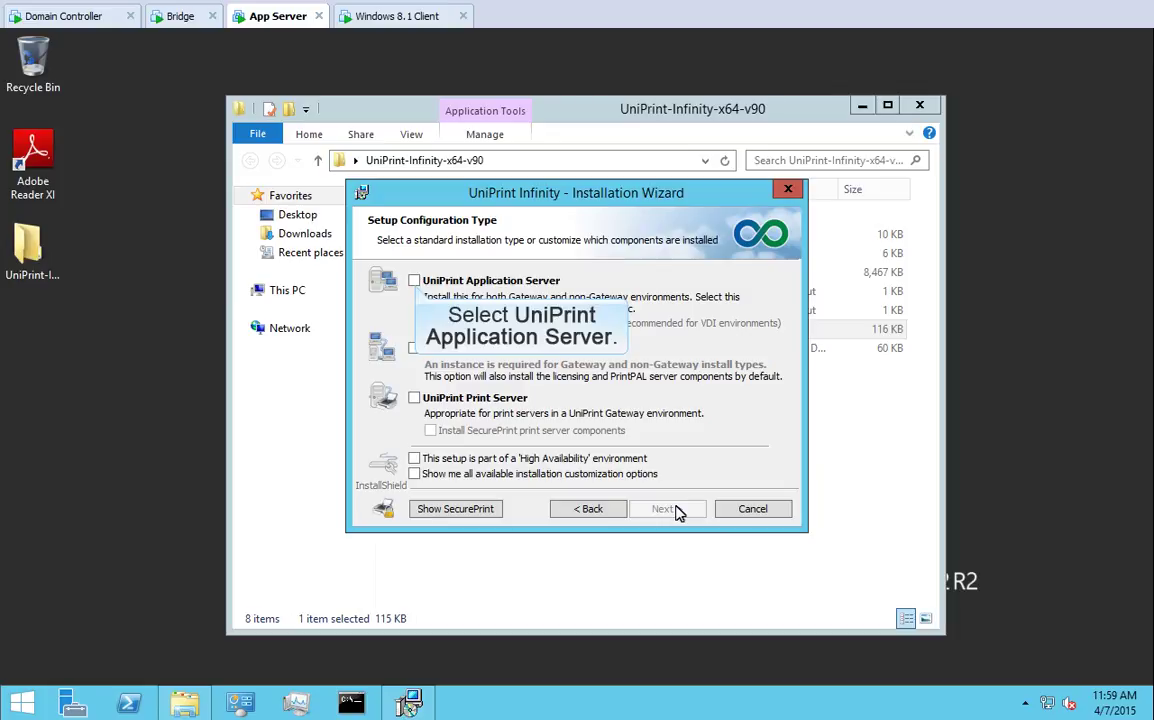
click(414, 281)
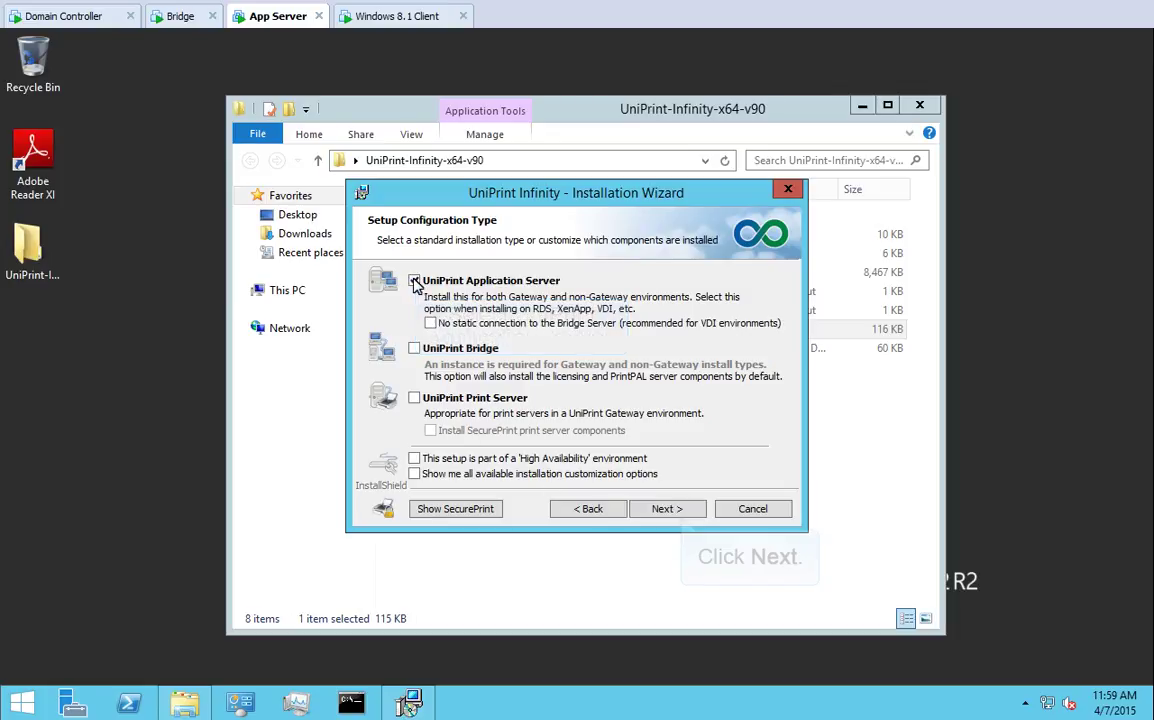
click(665, 509)
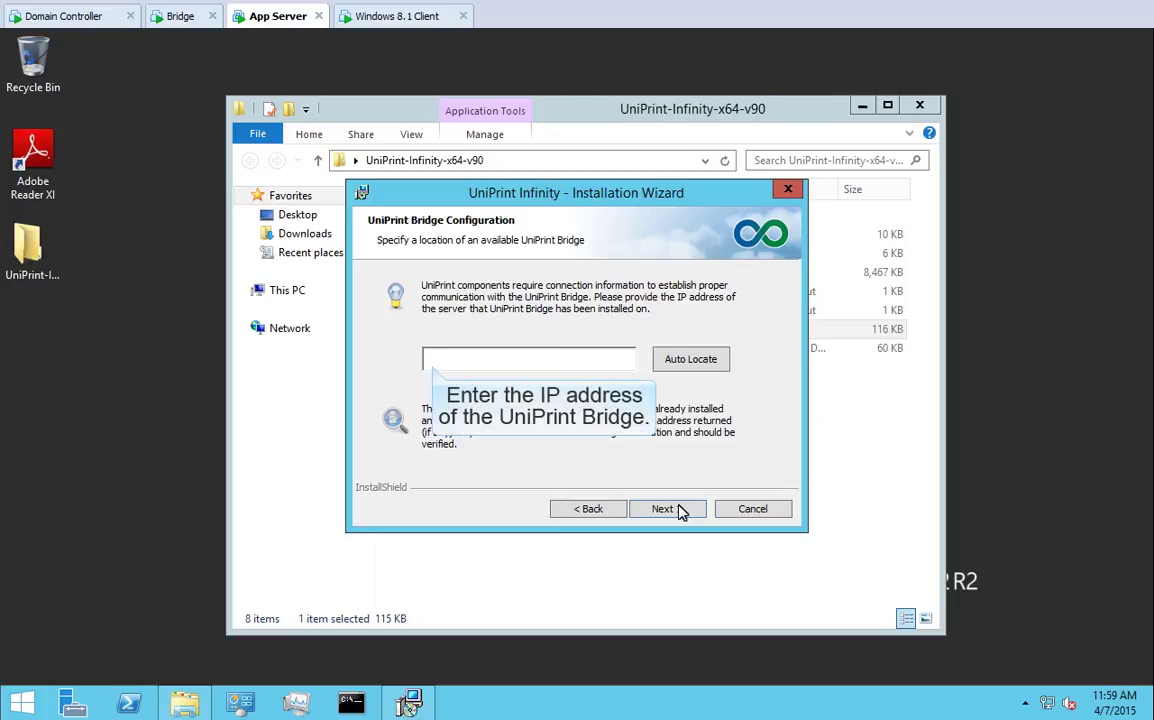
Enter Bridge IP 172.30.136.141, read from the Bridge machine, then install and finish.
click(428, 359)
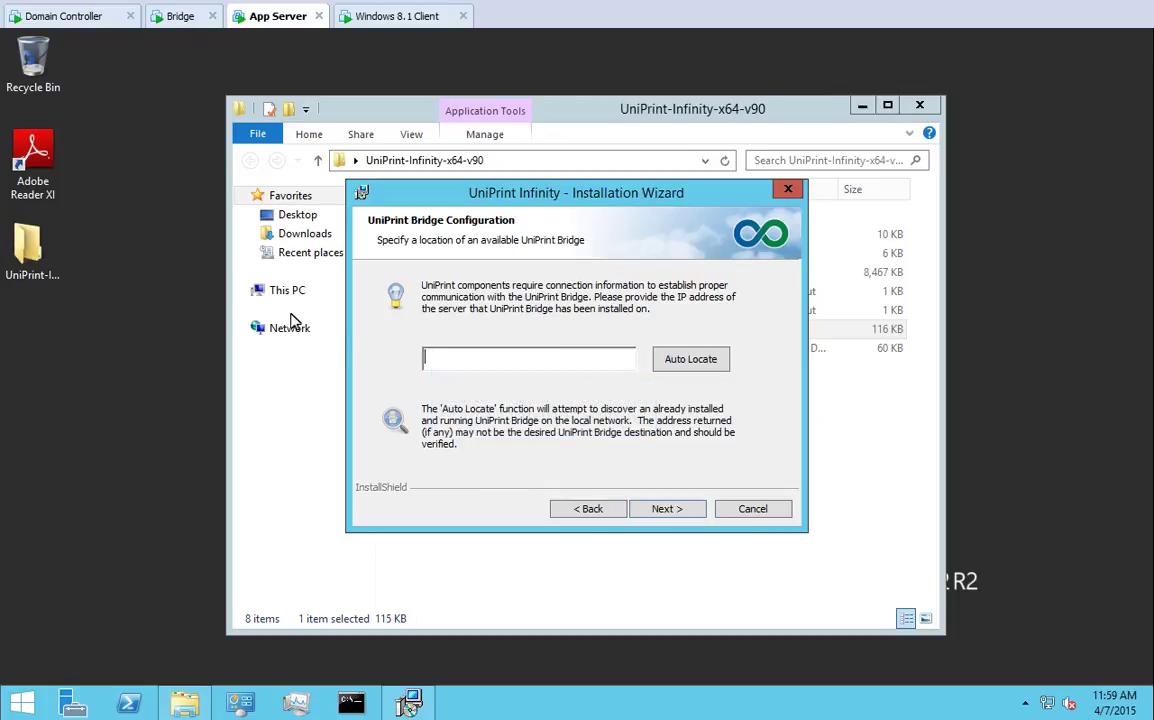
click(182, 17)
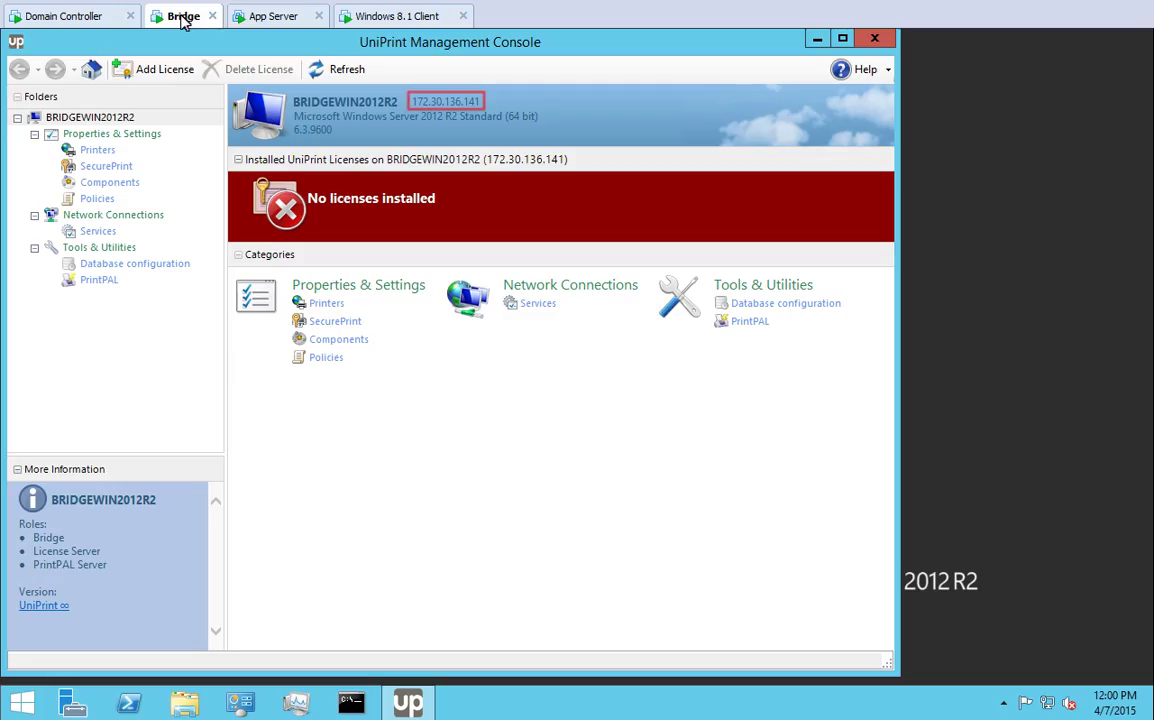
click(289, 19)
text(172.30.136.141)
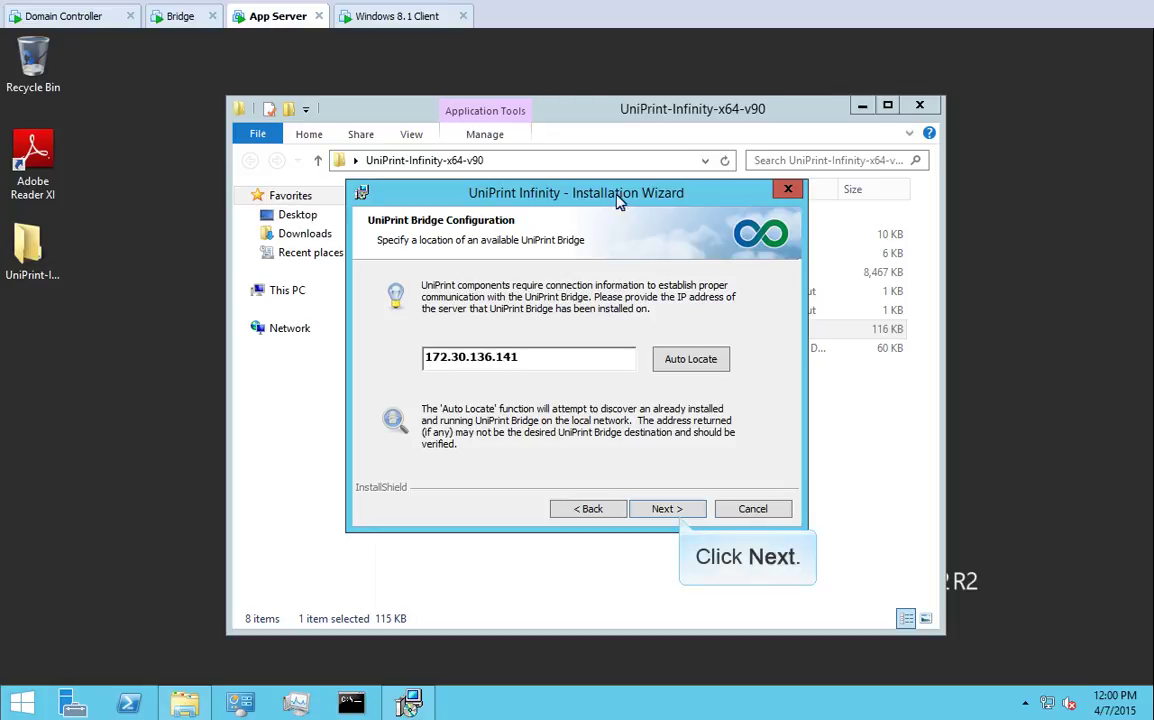
click(672, 509)
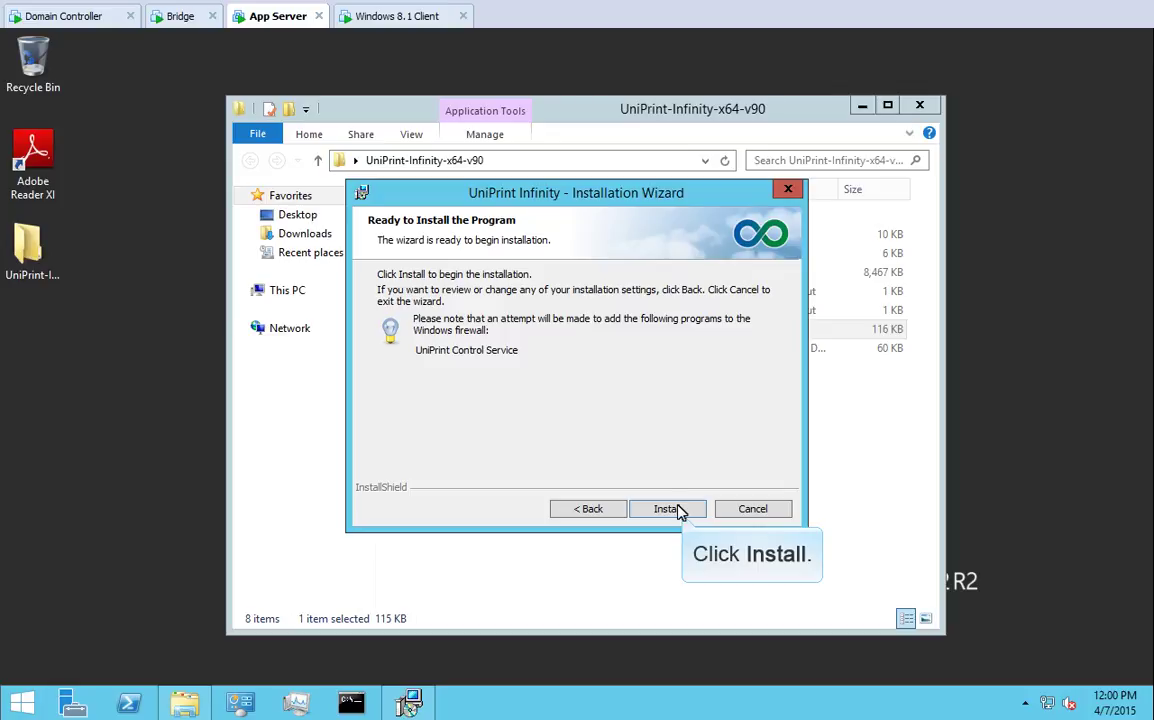
click(667, 509)
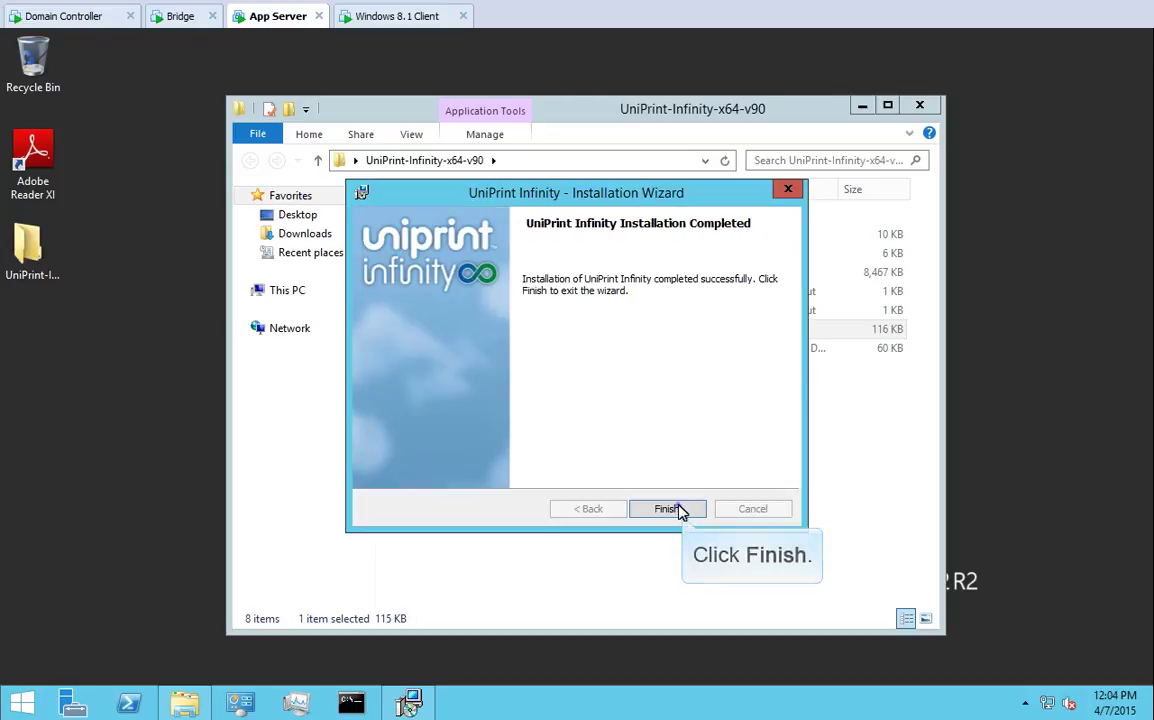
click(668, 509)
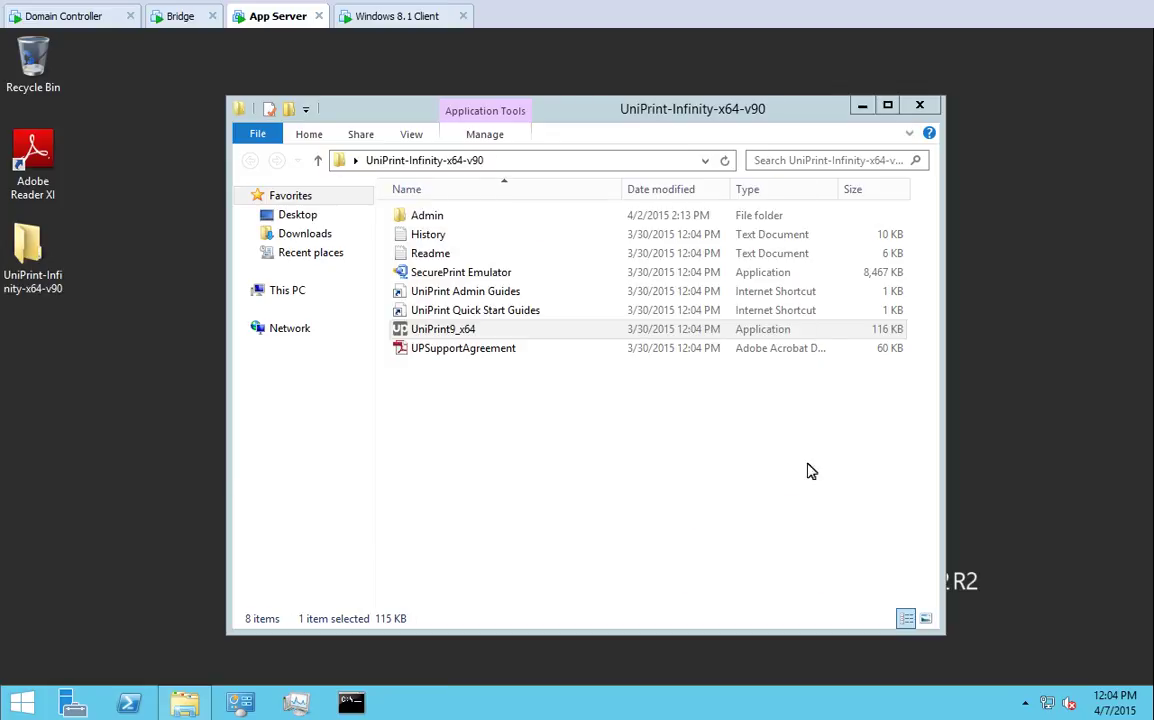
Close the installer folder, pin the App Server's Management Console to the taskbar, return to desktop.
click(919, 105)
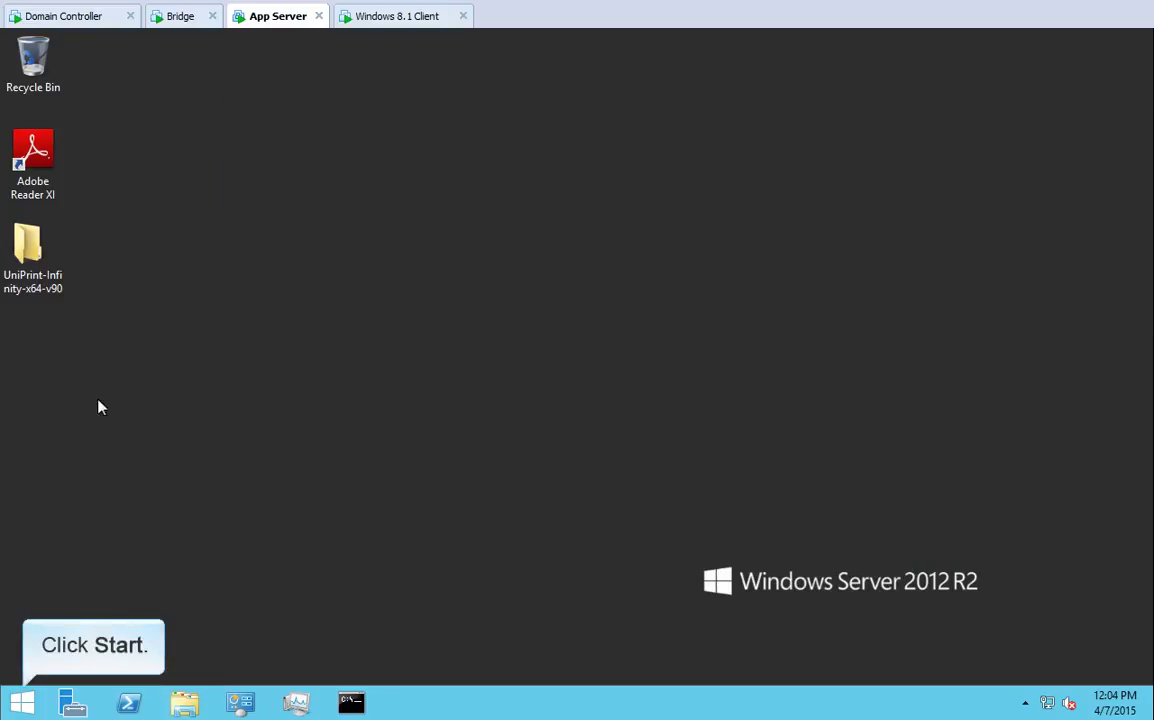
click(22, 703)
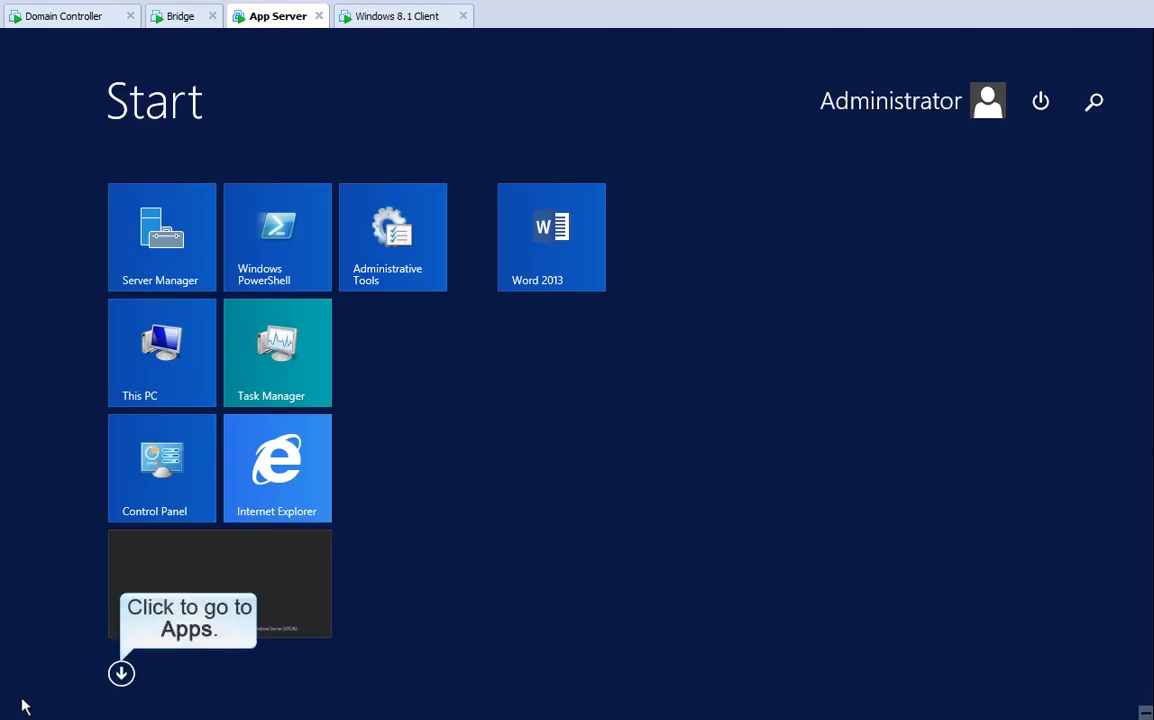
click(121, 673)
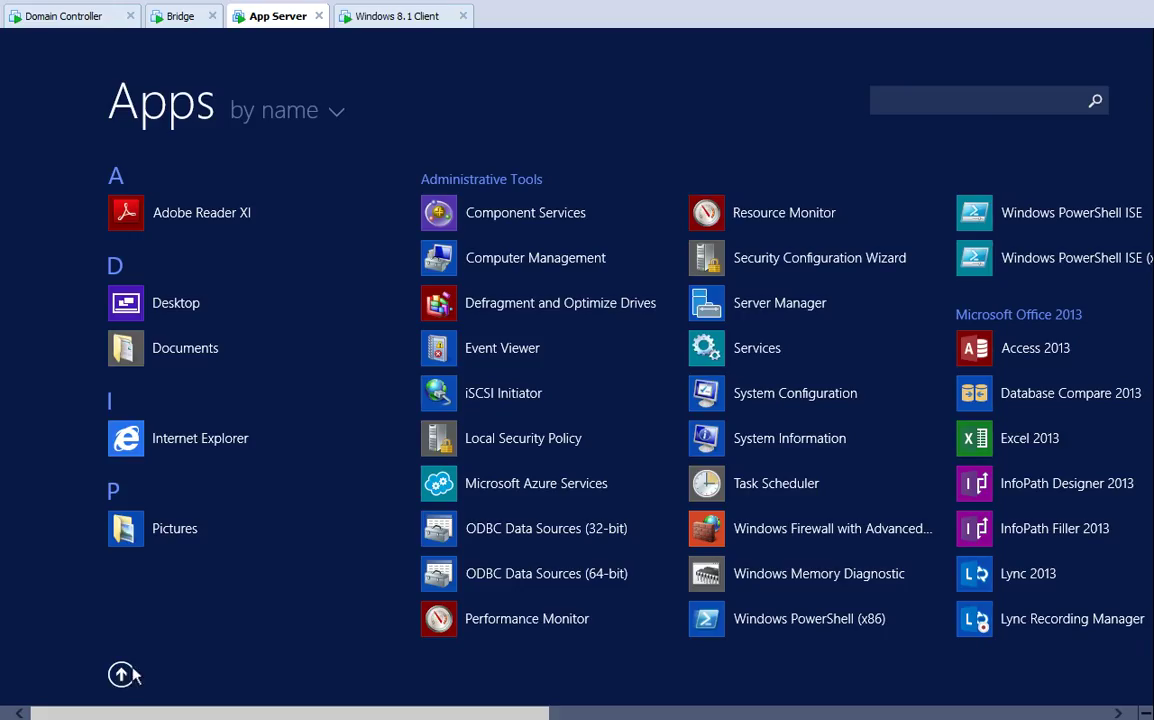
drag(249, 714, 842, 715)
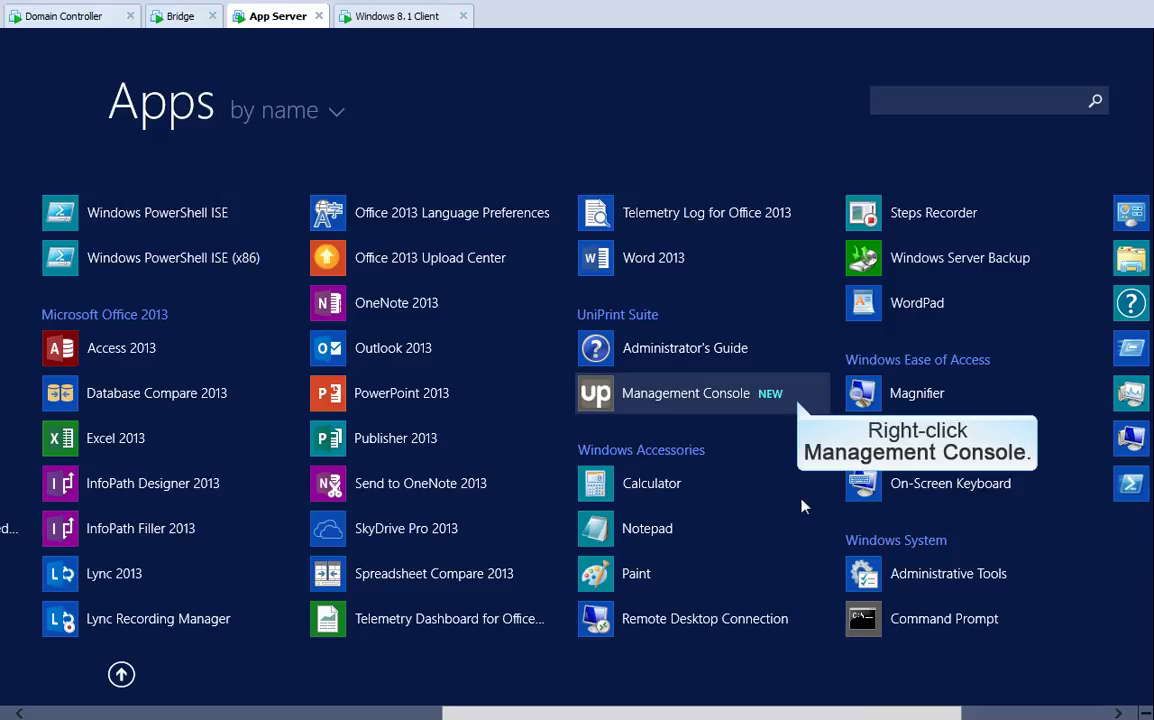
right_click(802, 402)
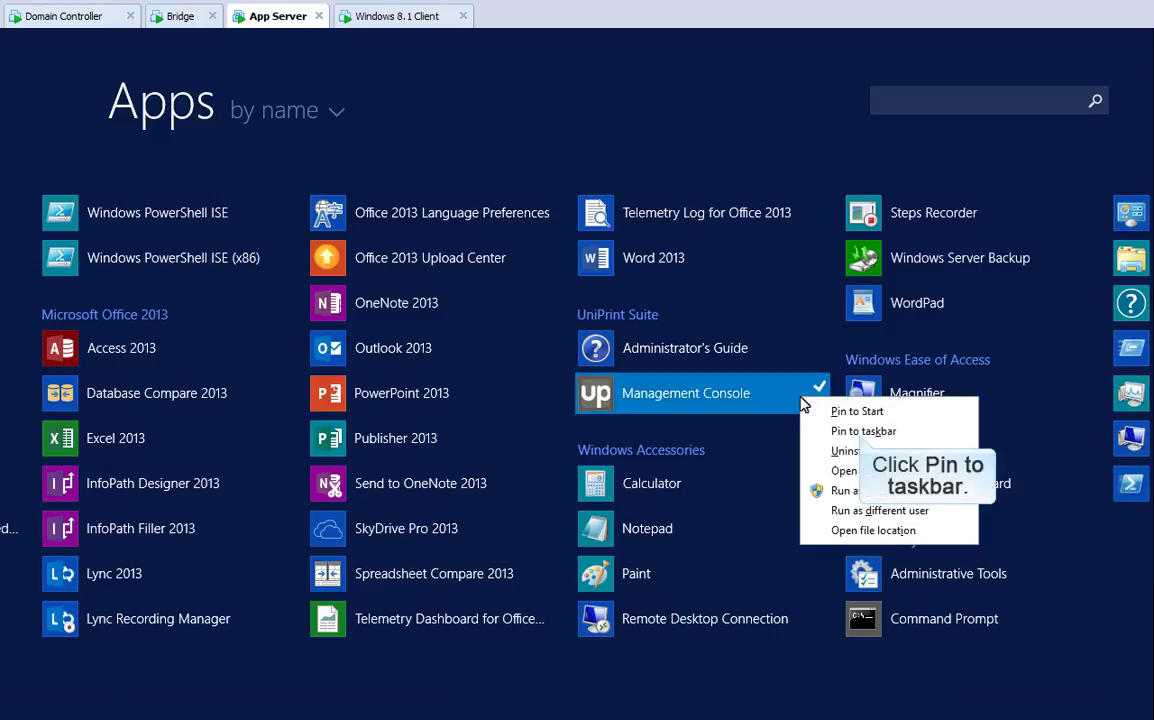
click(862, 433)
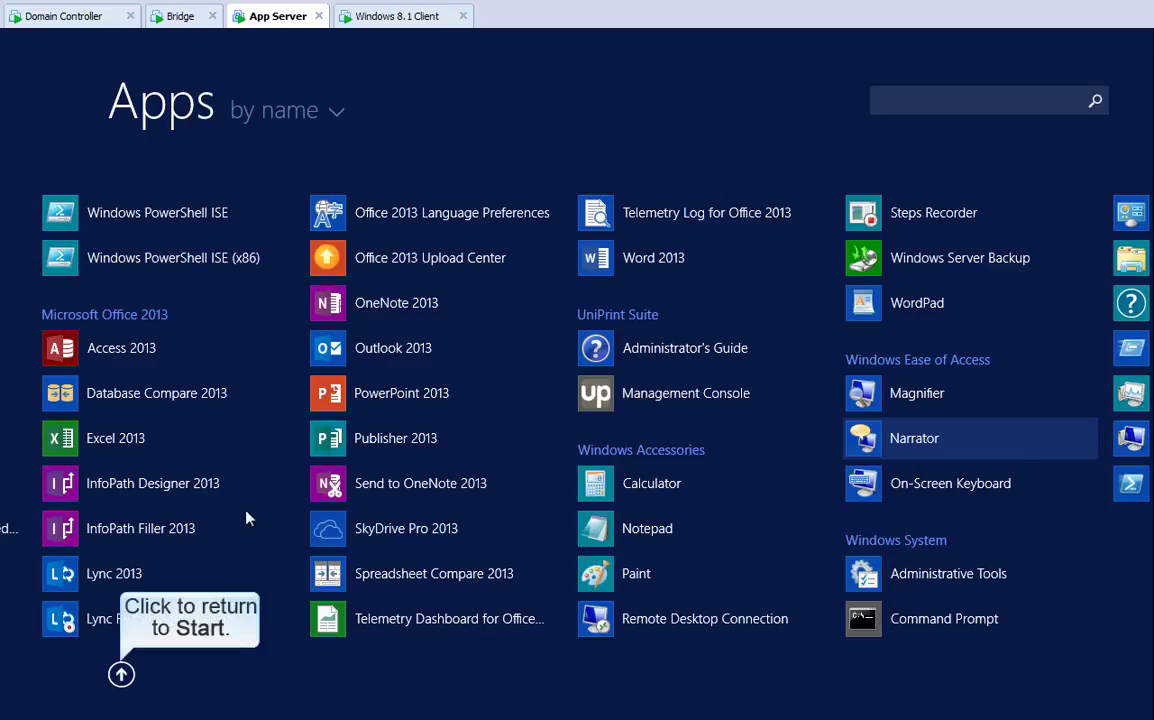
click(121, 674)
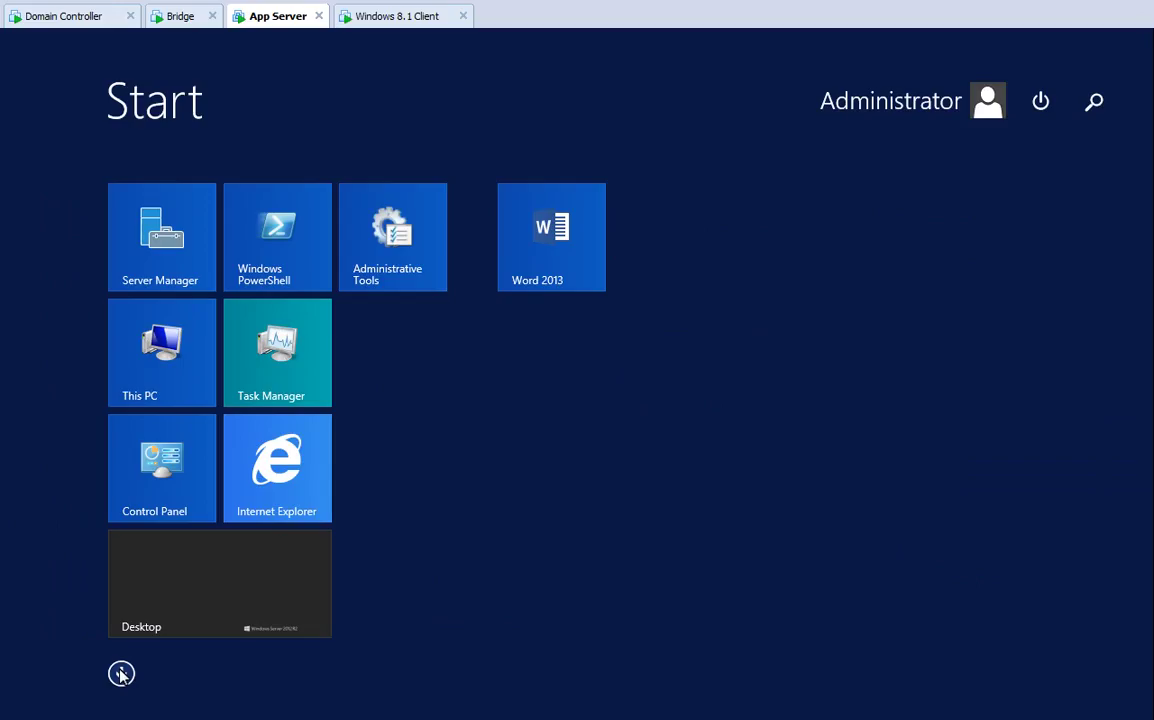
click(219, 569)
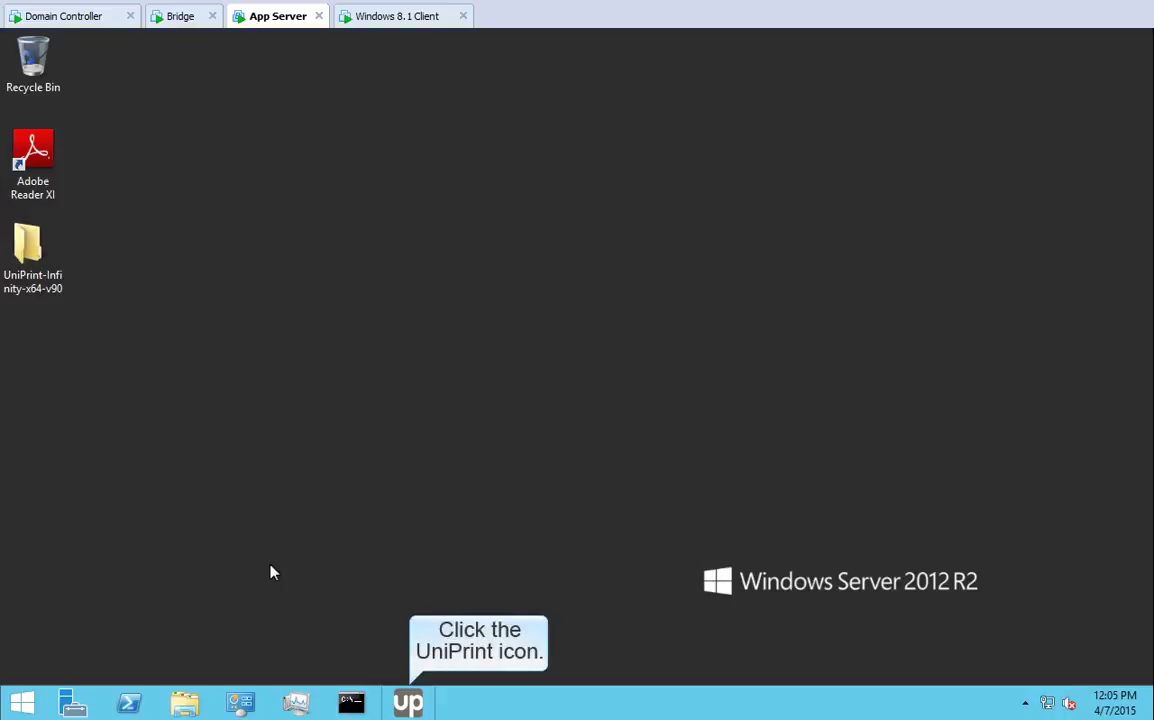
Open the App Server's Management Console from the taskbar, then switch to the Windows 8.1 Client.
click(408, 703)
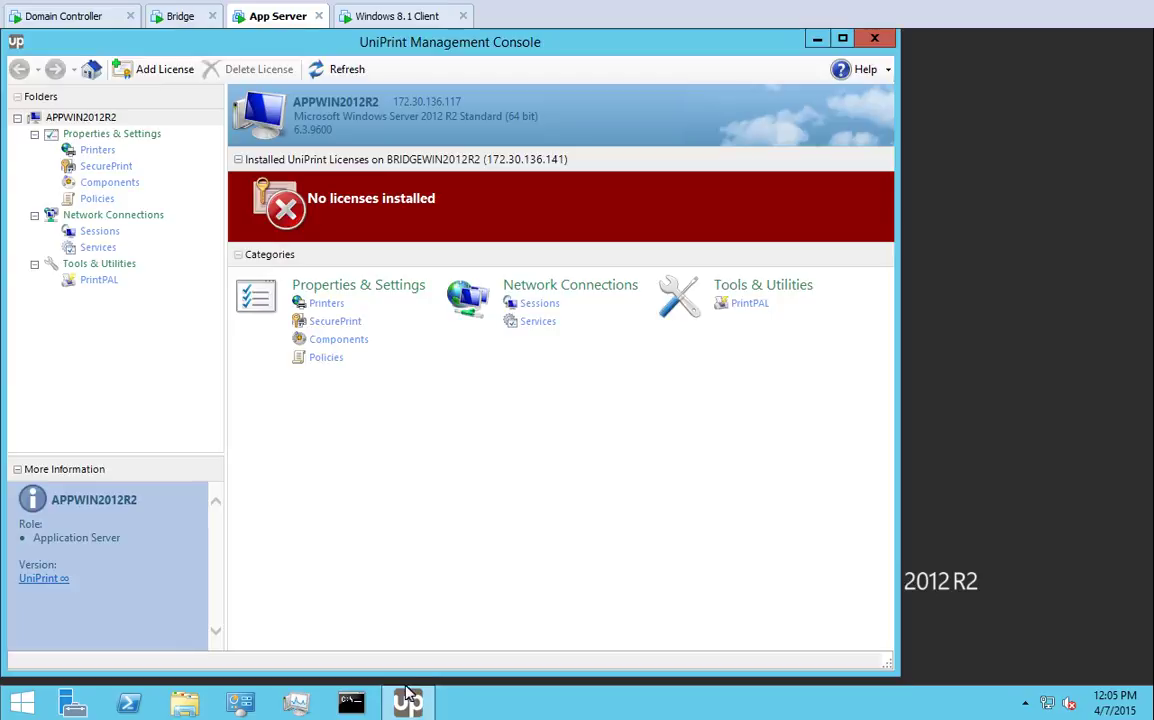
click(401, 17)
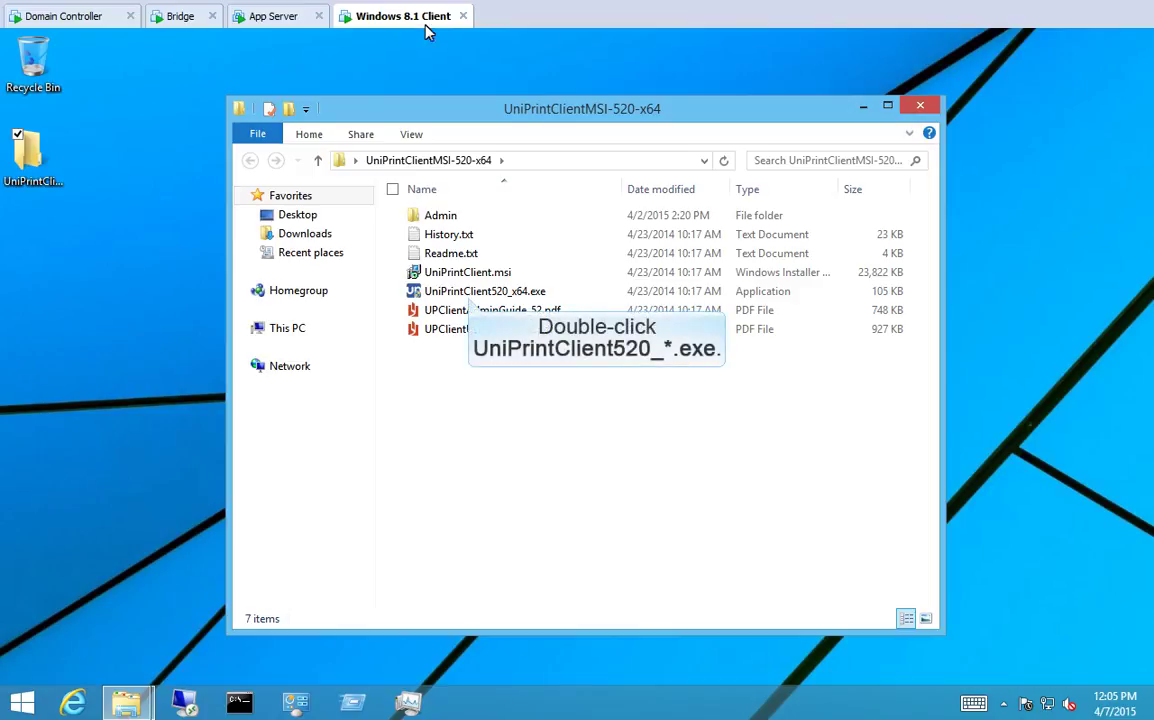
Run UniPrintClient520_x64.exe, accept the license, keep the default location, install and finish.
double_click(468, 292)
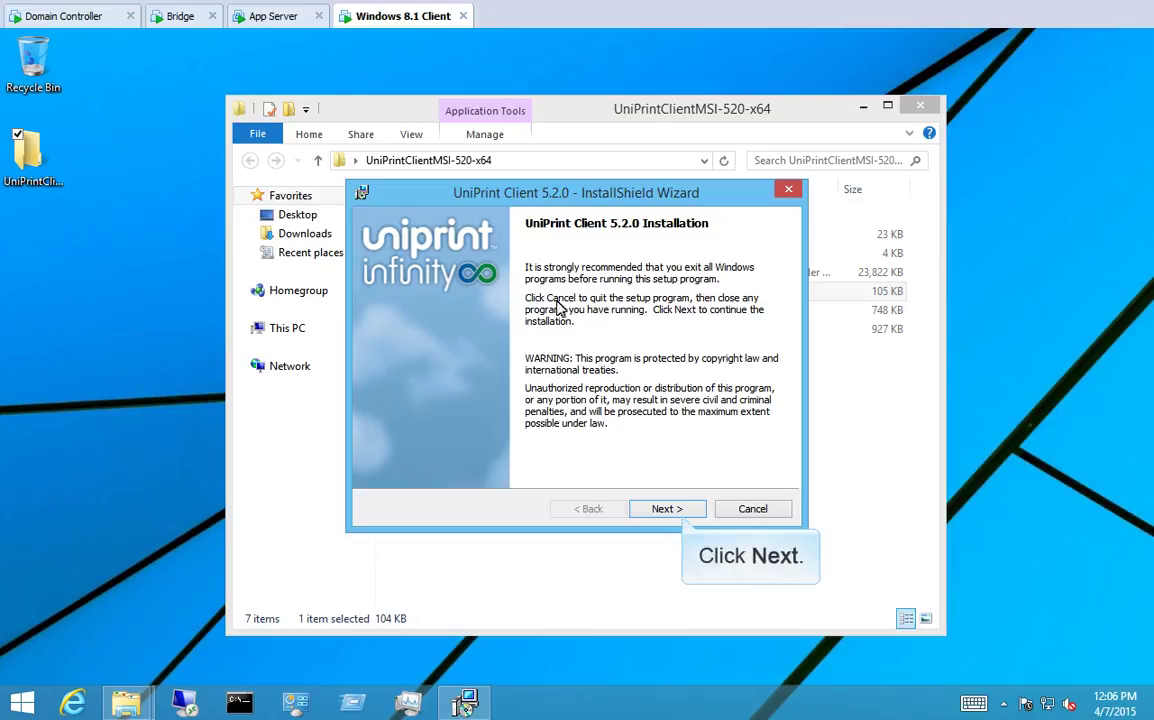
click(665, 509)
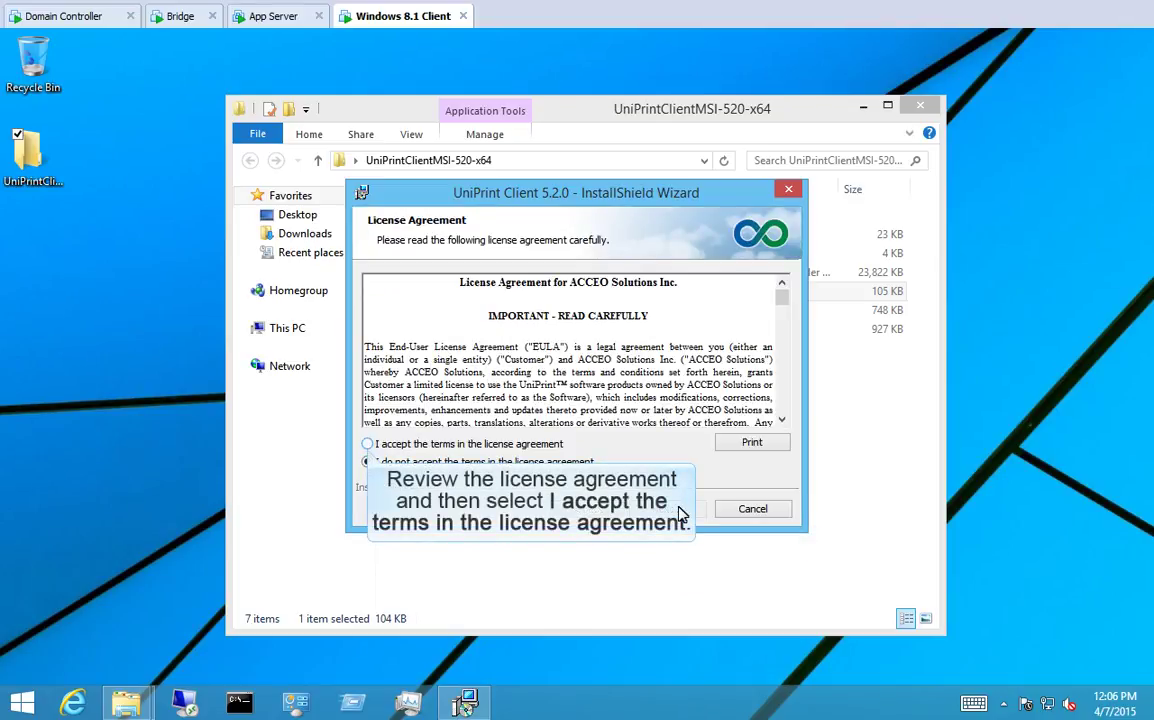
click(369, 445)
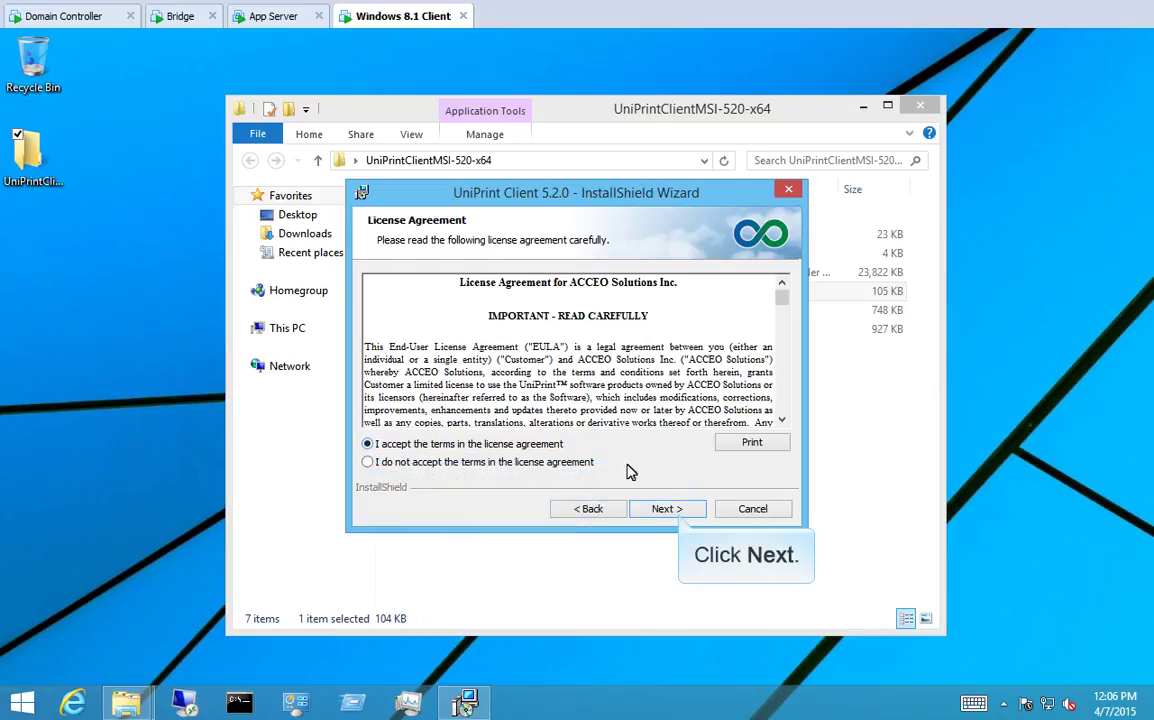
click(665, 509)
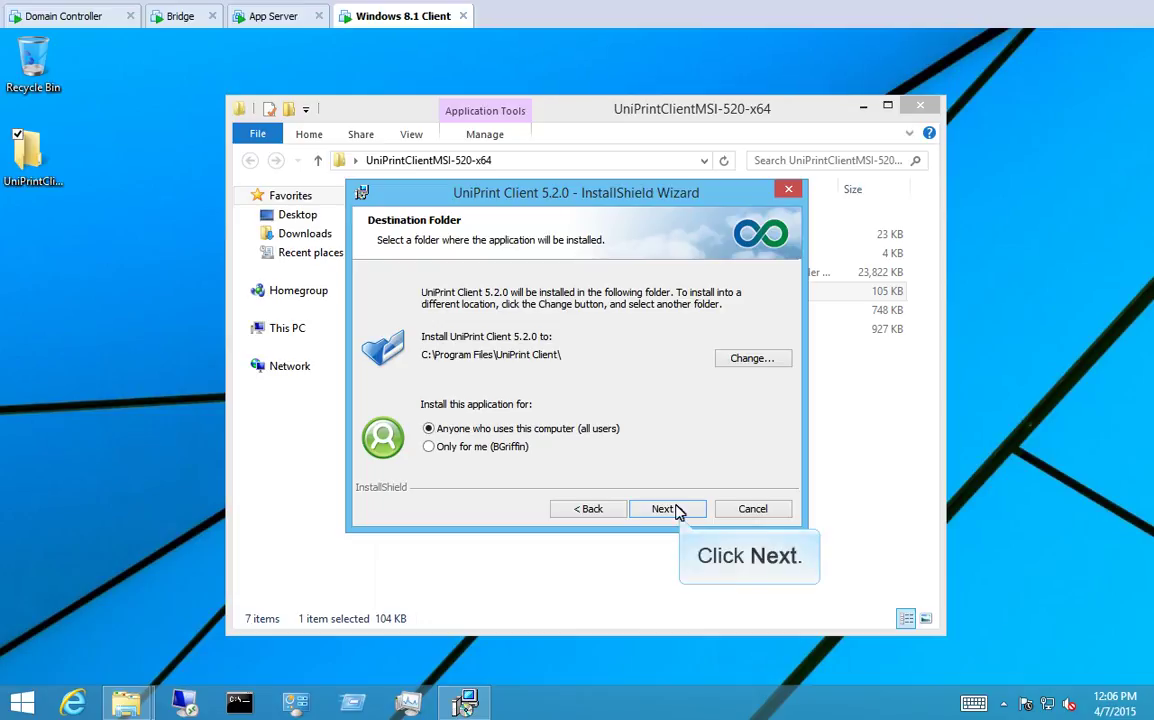
click(665, 509)
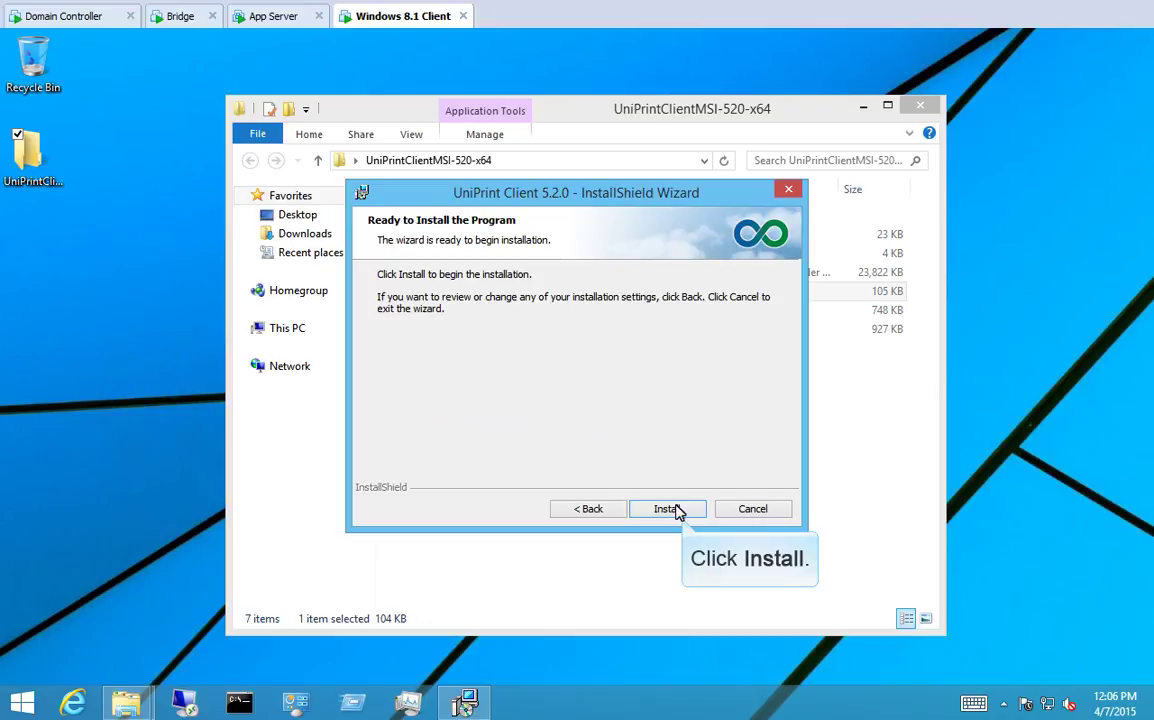
click(668, 509)
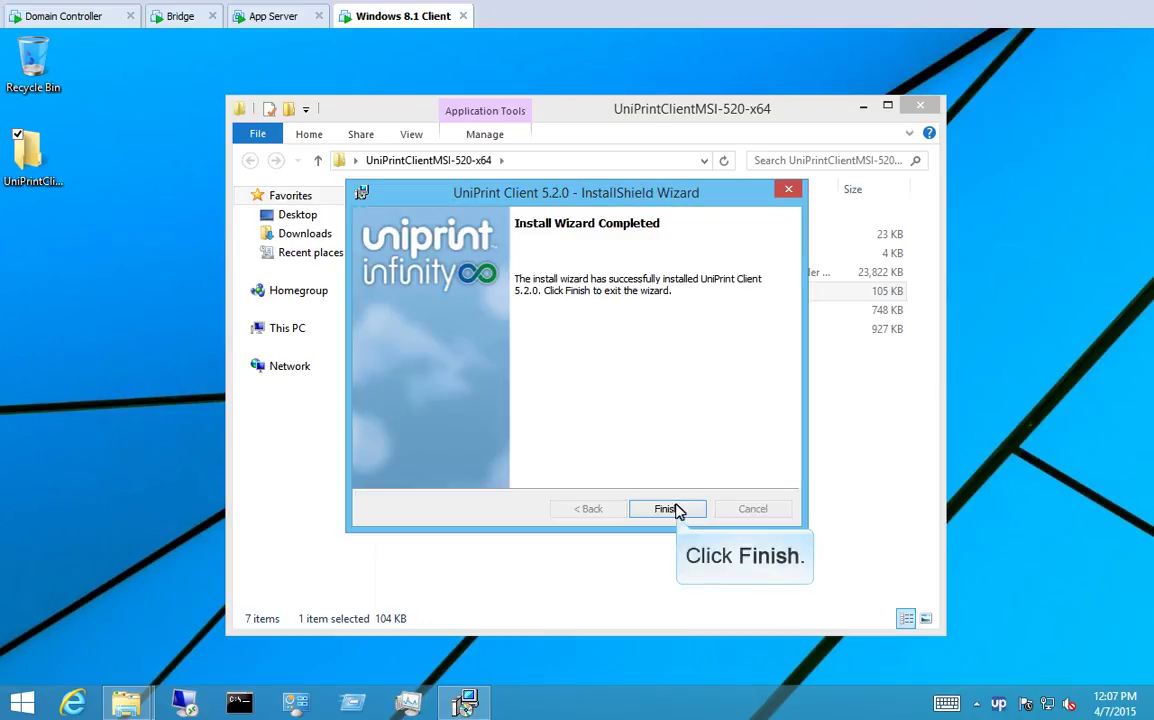
click(665, 509)
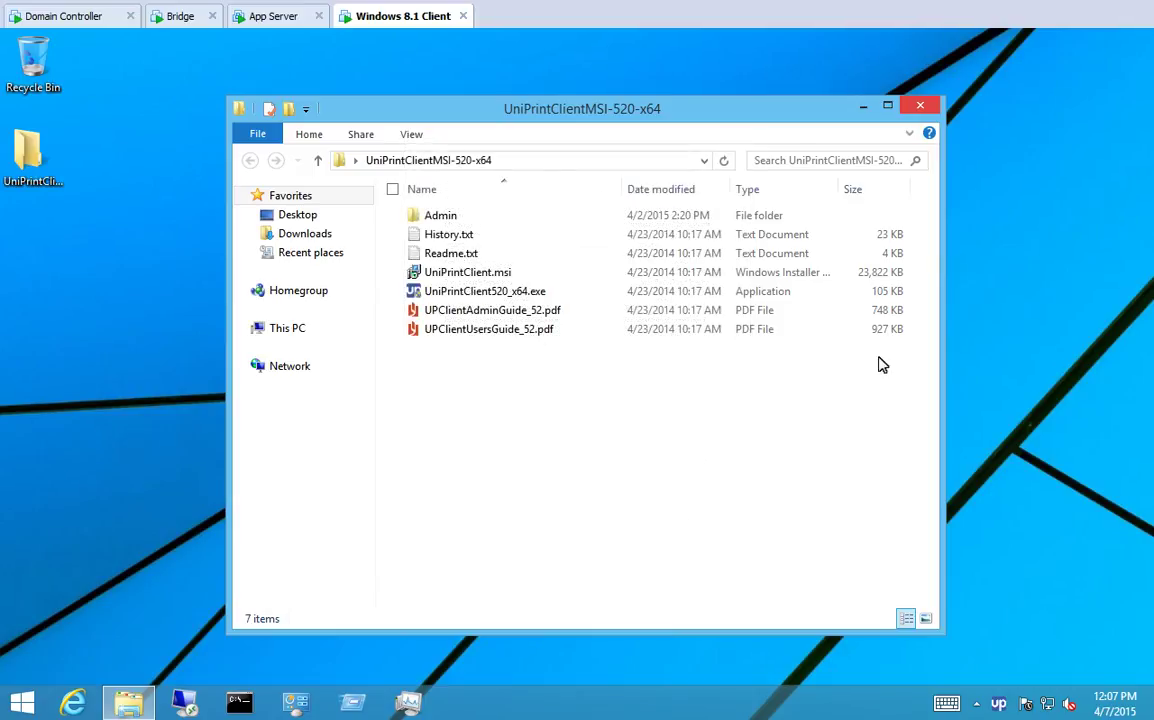
Close the UniPrintClientMSI-520-x64 folder window.
click(920, 105)
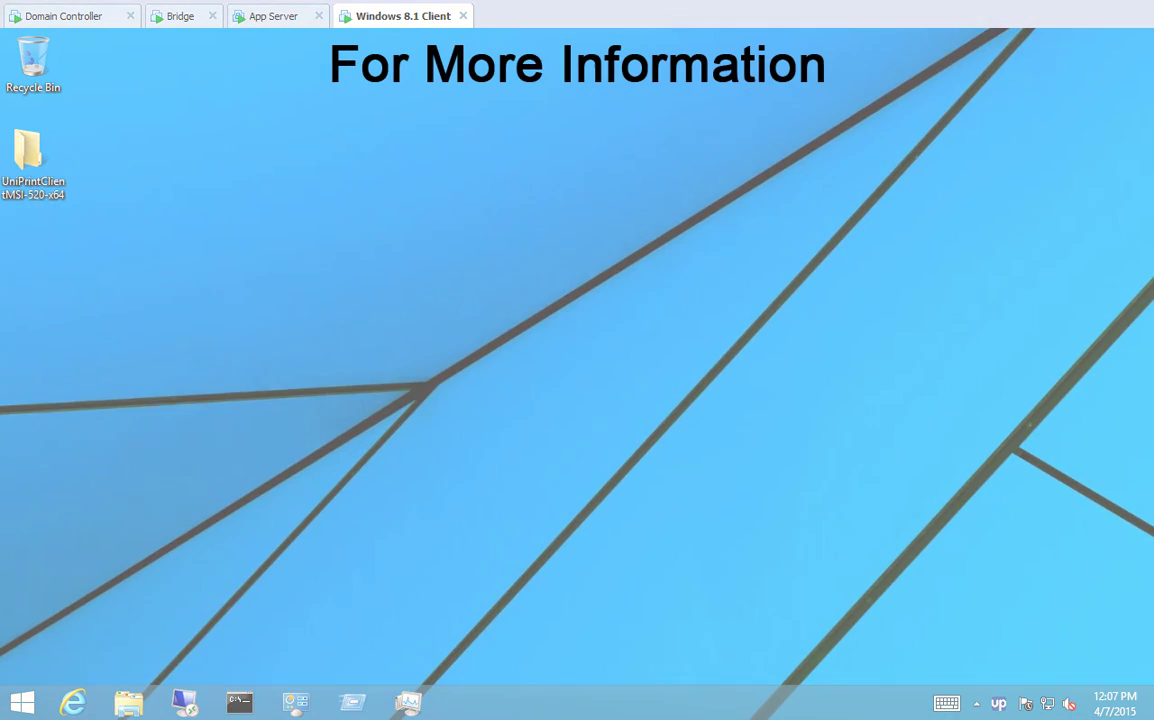